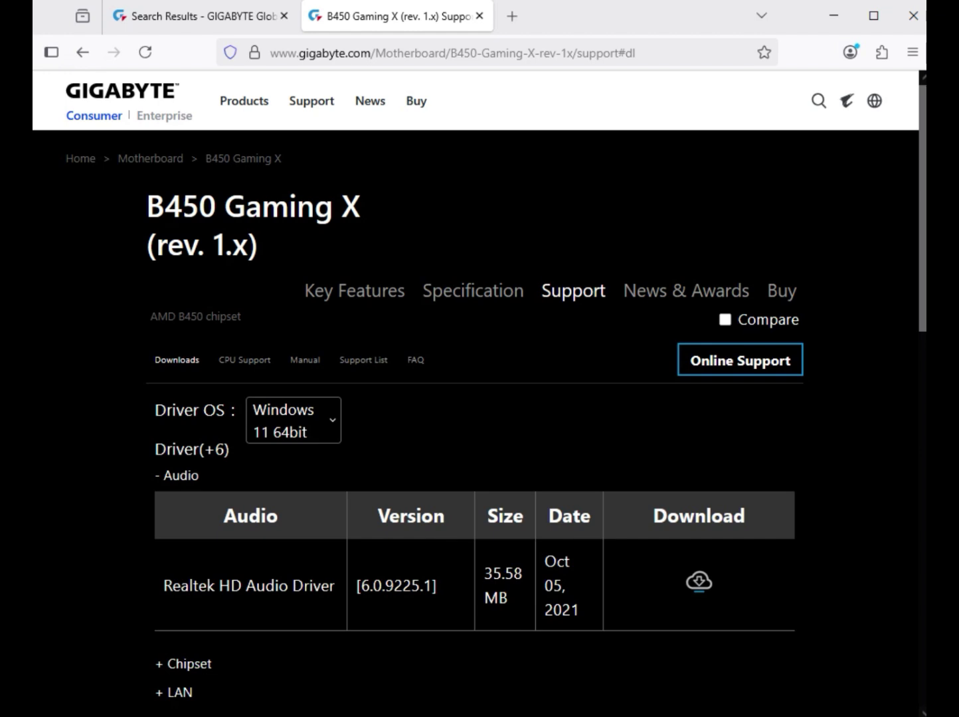
Download the Realtek HD Audio Driver, version 6.0.9225.1, from the Audio section
{"action": "left_click_drag", "start_coordinate": [199, 476], "coordinate": [160, 475]}
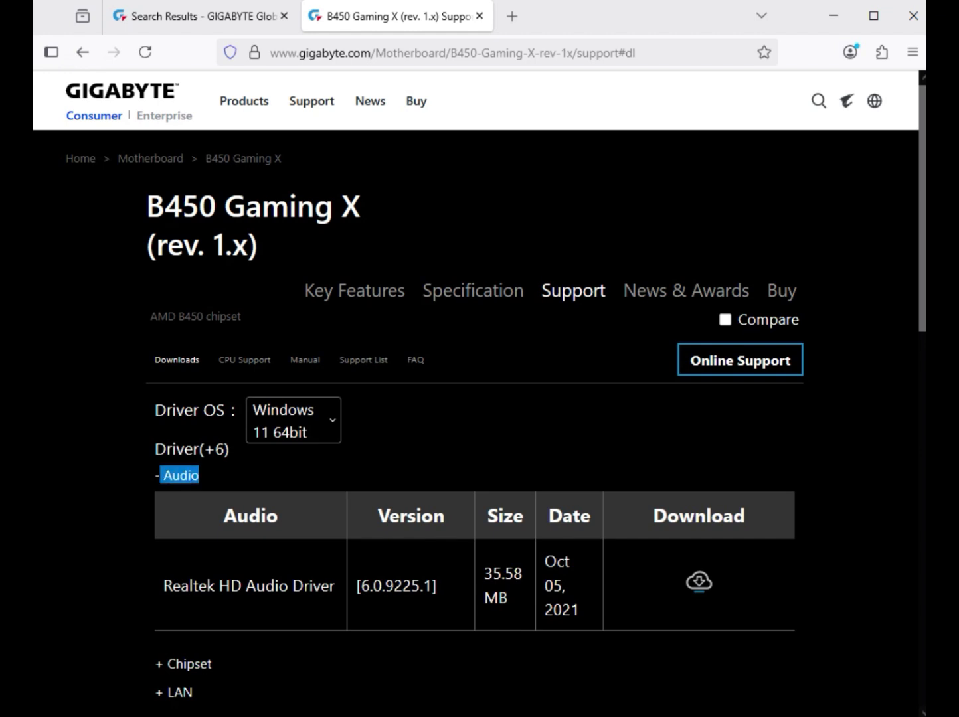
{"action": "left_click_drag", "start_coordinate": [330, 586], "coordinate": [163, 585]}
{"action": "left_click", "coordinate": [163, 586]}
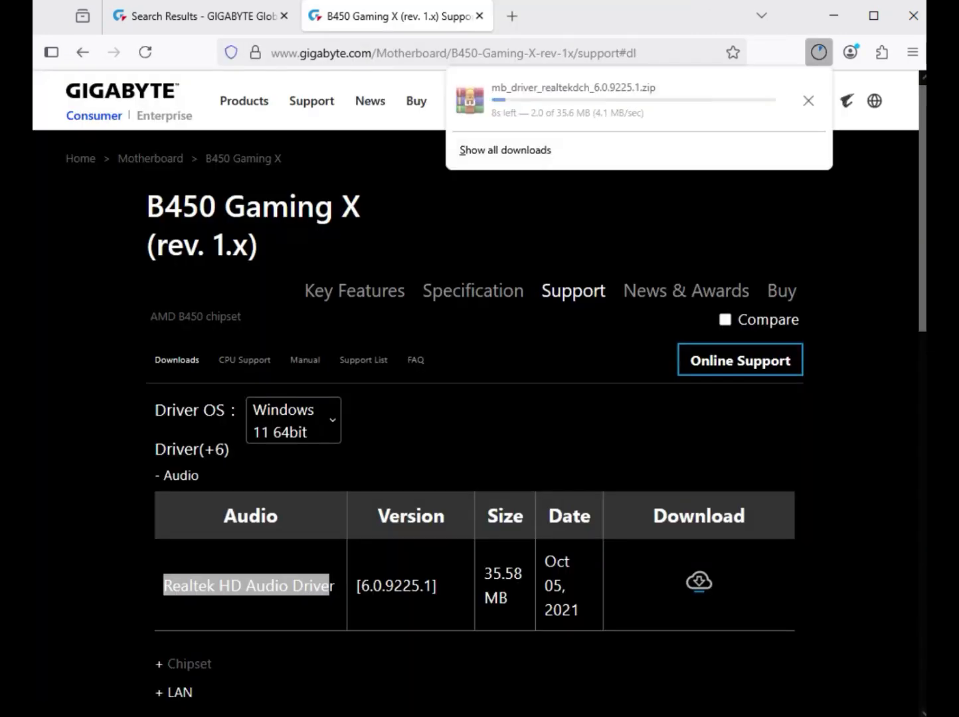
Expand the Chipset section and download AMD Chipset Driver version 3.10.22.706
{"action": "left_click", "coordinate": [184, 664]}
{"action": "left_click", "coordinate": [183, 664]}
{"action": "scroll", "coordinate": [478, 399], "scroll_direction": "down", "scroll_amount": 5}
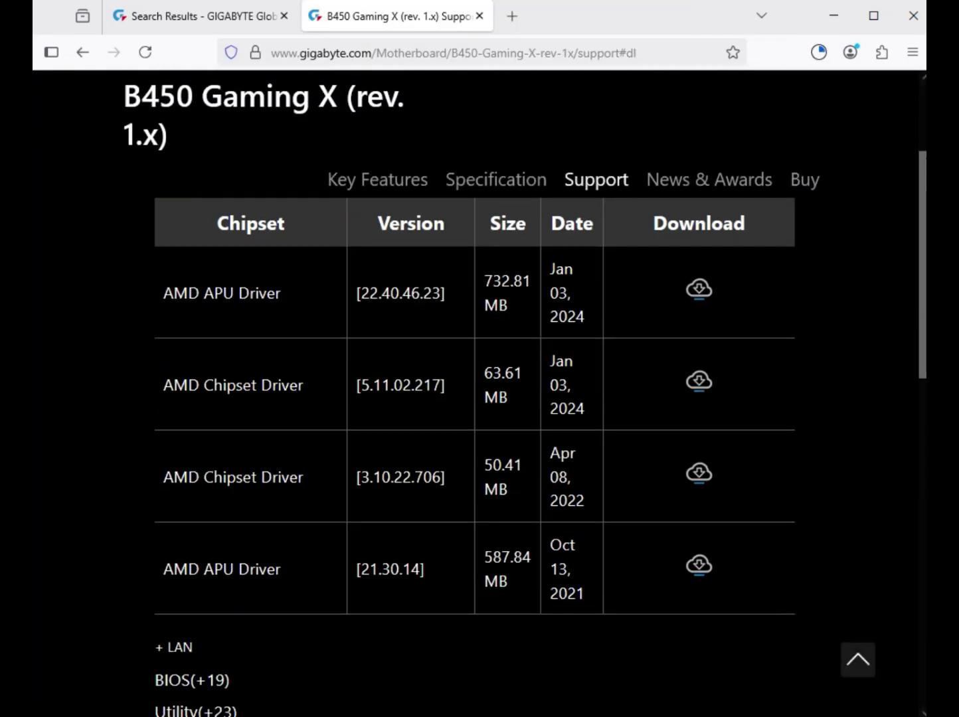
{"action": "left_click_drag", "start_coordinate": [163, 477], "coordinate": [303, 476]}
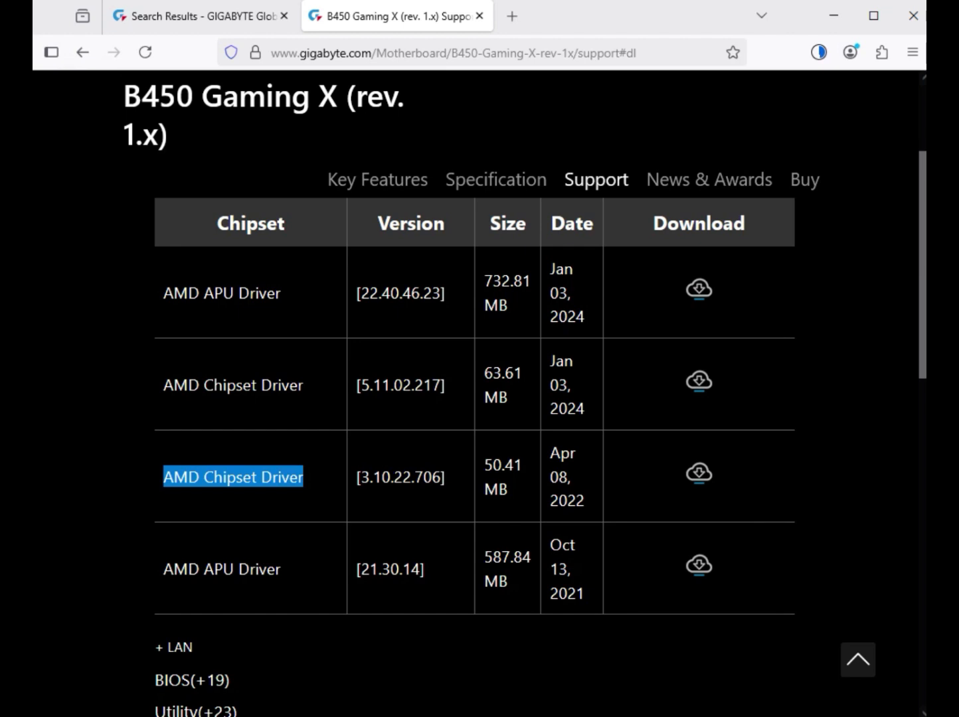
{"action": "left_click", "coordinate": [699, 472]}
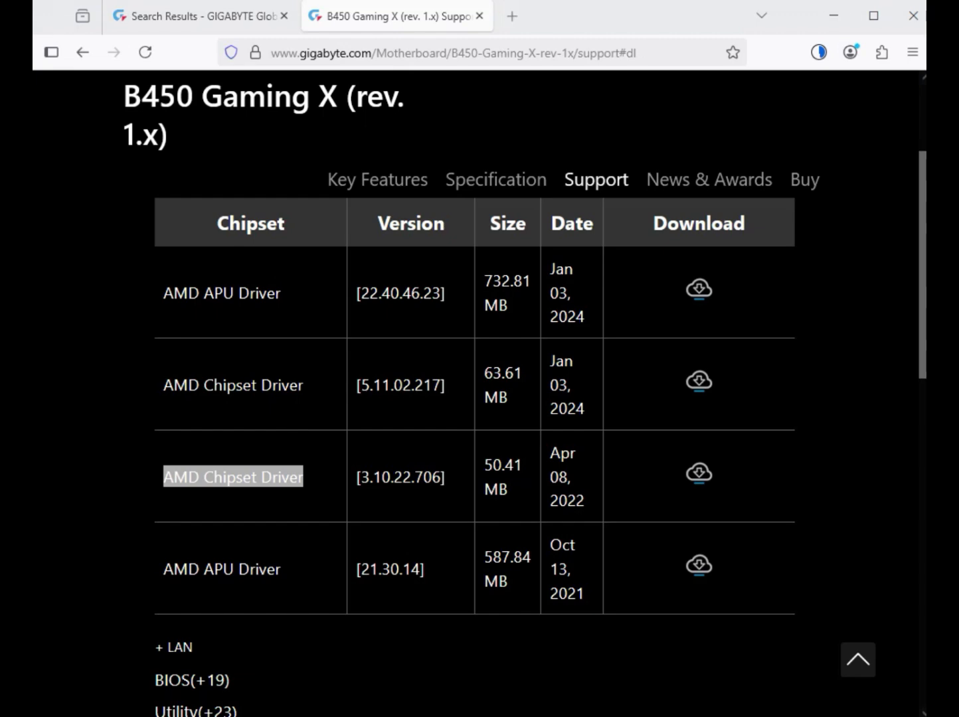
Expand the LAN section and download Realtek LAN Driver version 11.16.1123.2023
{"action": "left_click", "coordinate": [174, 647]}
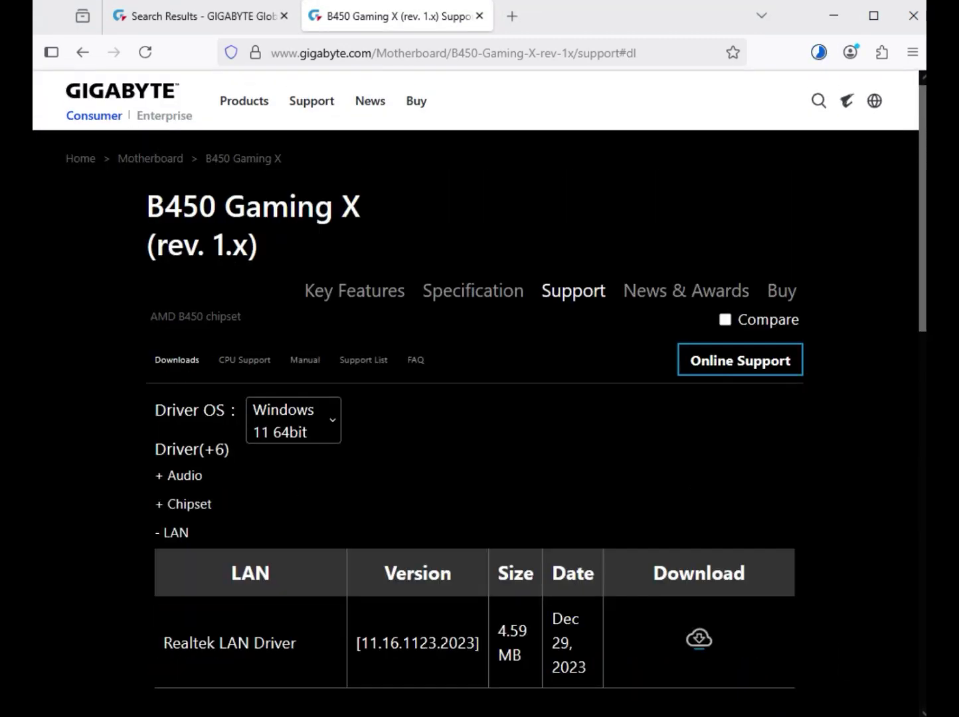
{"action": "left_click_drag", "start_coordinate": [189, 643], "coordinate": [290, 642]}
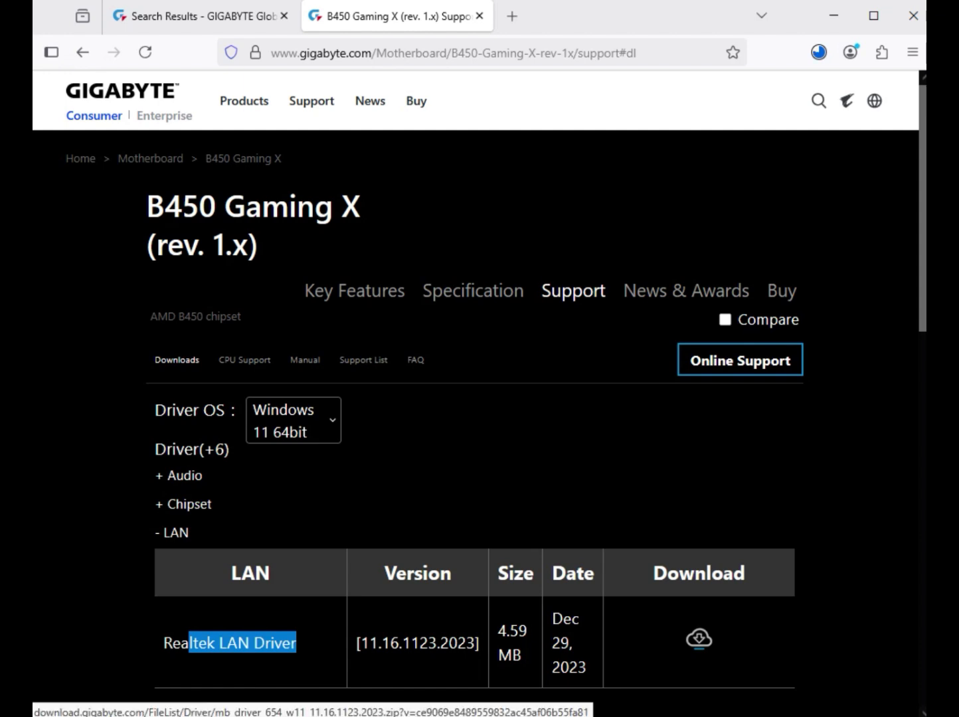
{"action": "left_click", "coordinate": [698, 639]}
Switch the driver OS to Windows 10 64bit and look through its LAN drivers
{"action": "left_click", "coordinate": [293, 420]}
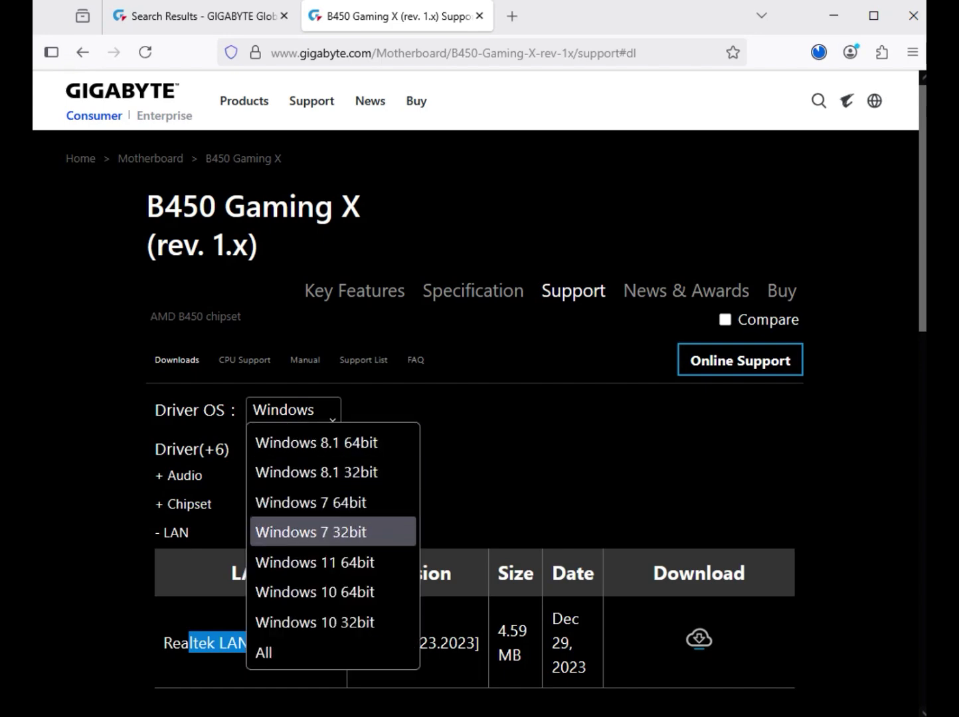
{"action": "key", "text": "Escape"}
{"action": "scroll", "coordinate": [475, 399], "scroll_direction": "down", "scroll_amount": 8}
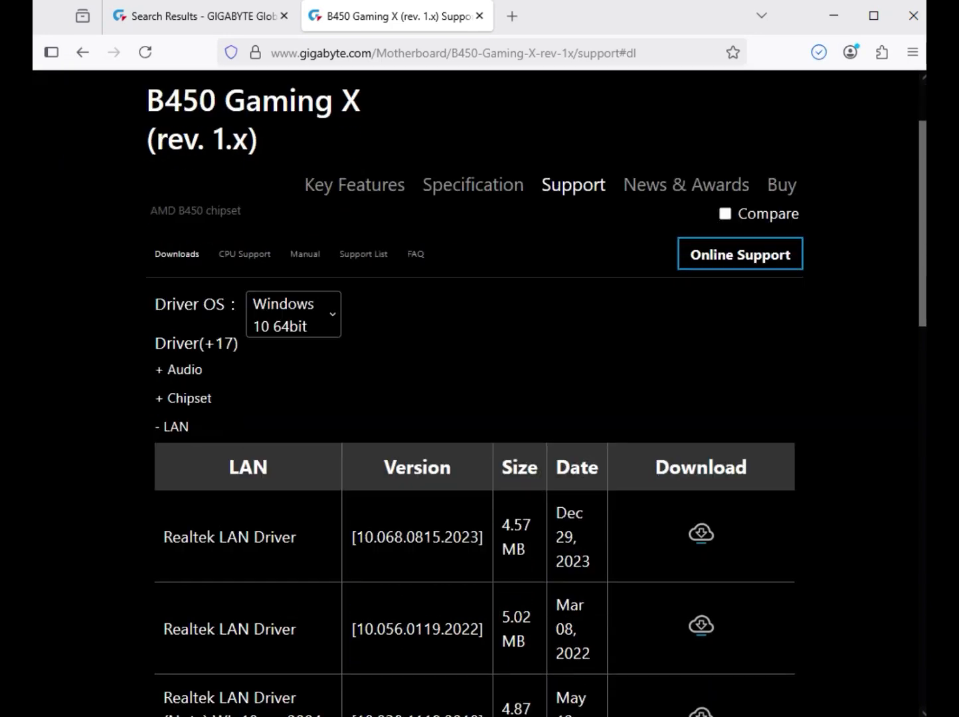
{"action": "scroll", "coordinate": [475, 399], "scroll_direction": "up", "scroll_amount": 6}
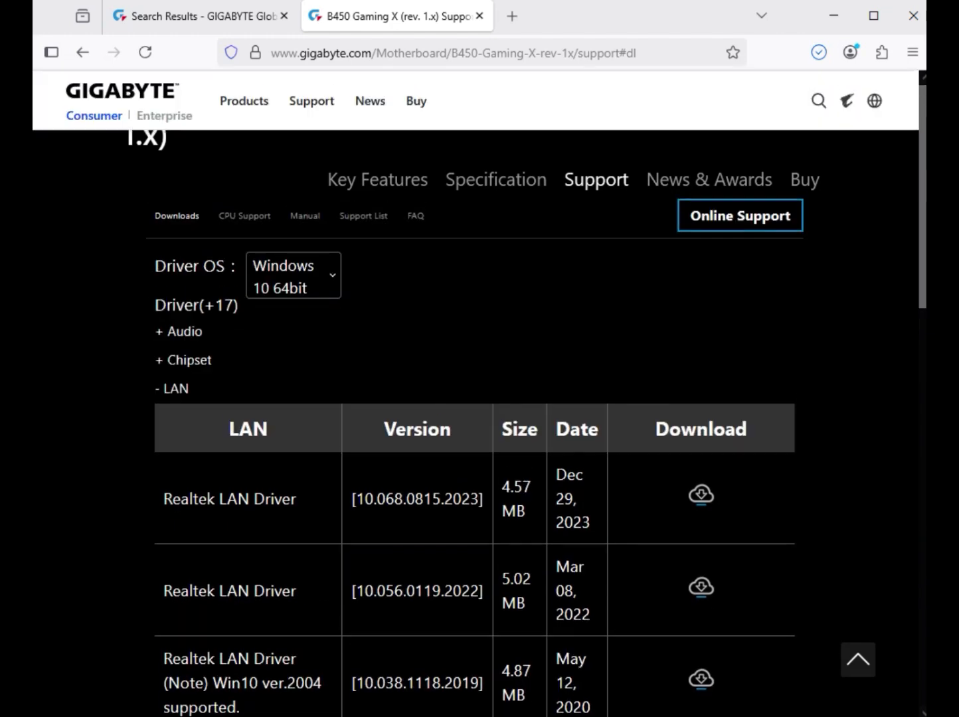
{"action": "scroll", "coordinate": [475, 399], "scroll_direction": "up", "scroll_amount": 2}
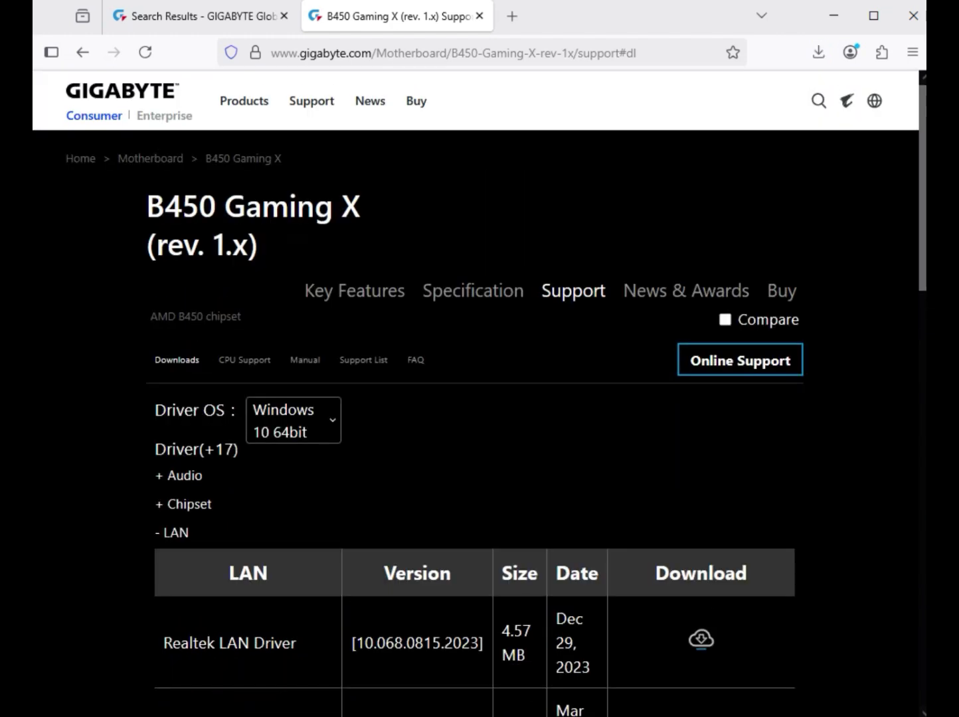
Open the Downloads folder from the browser's list of finished downloads and look over the driver archives
{"action": "left_click", "coordinate": [818, 51]}
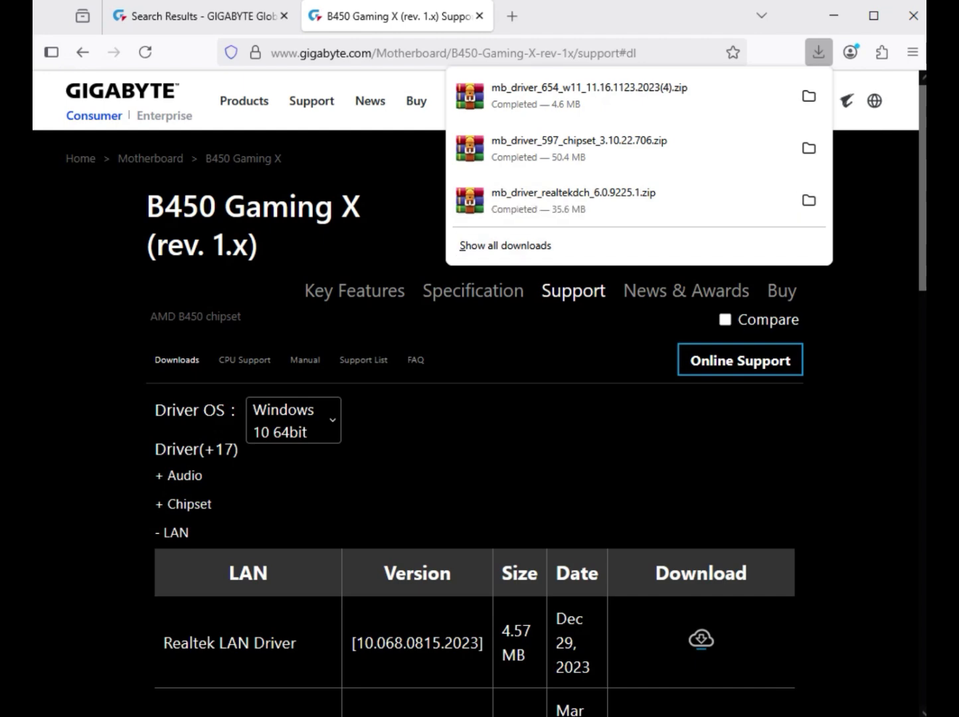
{"action": "left_click", "coordinate": [808, 97]}
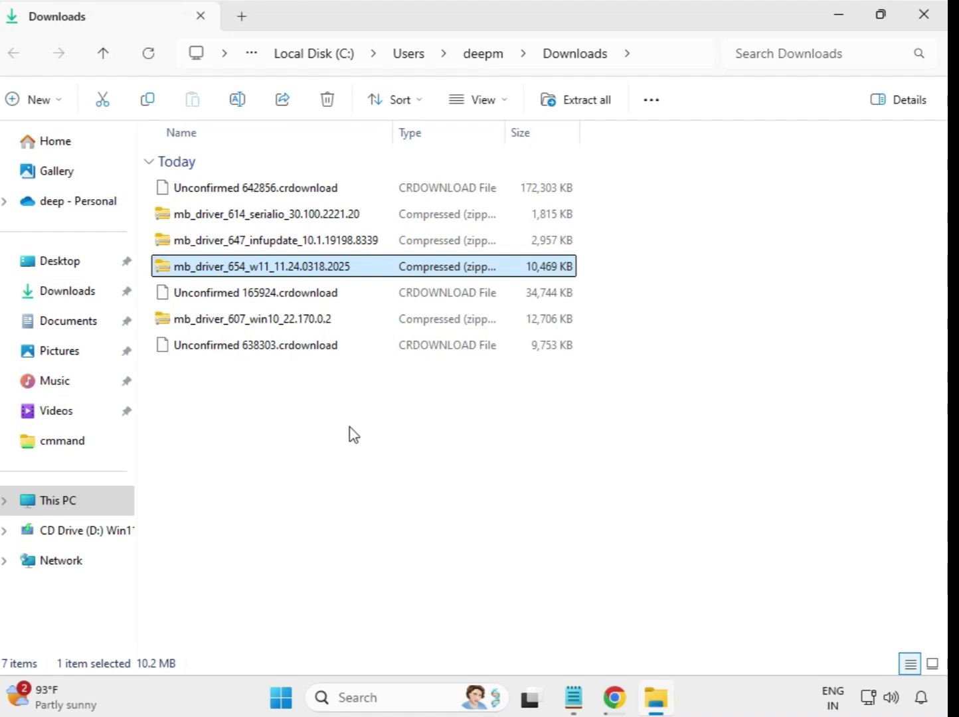
{"action": "left_click_drag", "start_coordinate": [352, 425], "coordinate": [334, 219]}
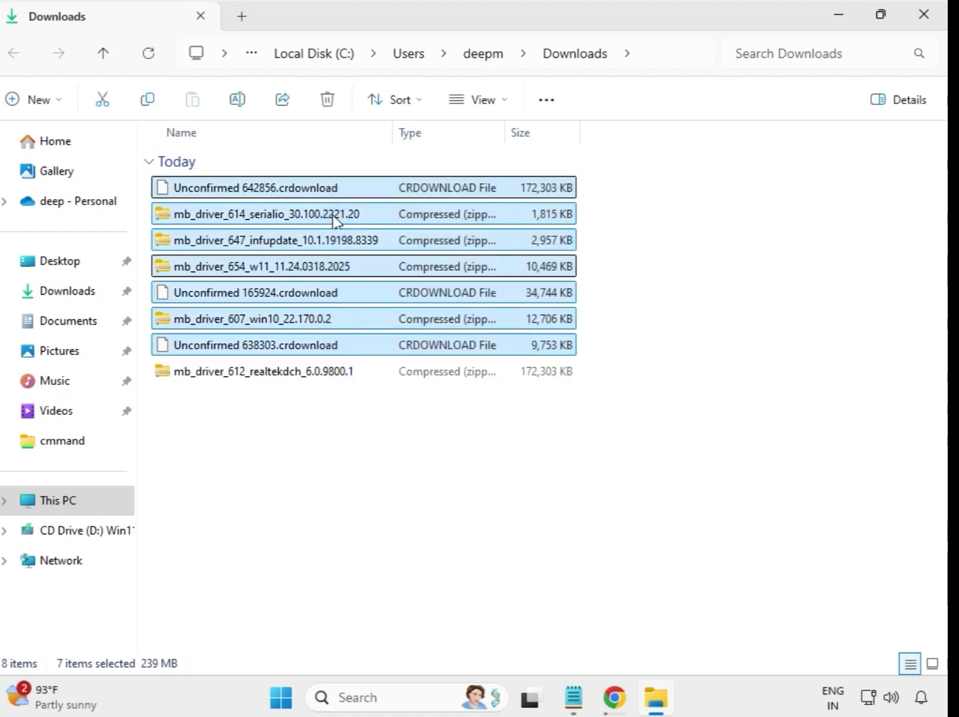
{"action": "left_click", "coordinate": [538, 457]}
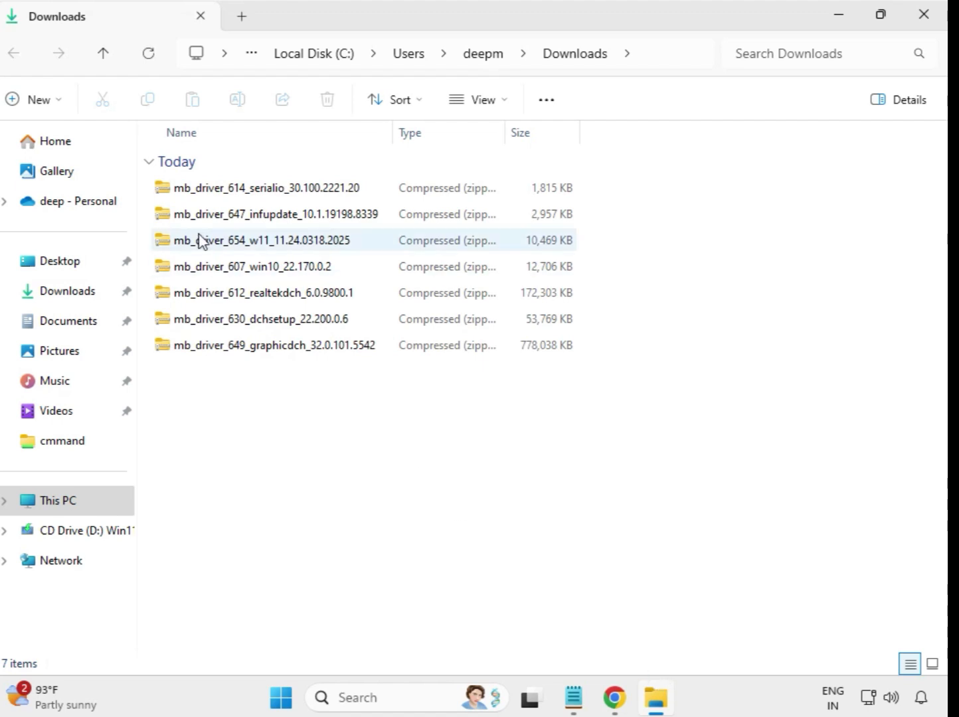
Extract the mb_driver_614_serialio_30.100.2221.20 archive into its default folder in Downloads, close the extracted files window, and select the new folder
{"action": "mouse_move", "coordinate": [243, 200]}
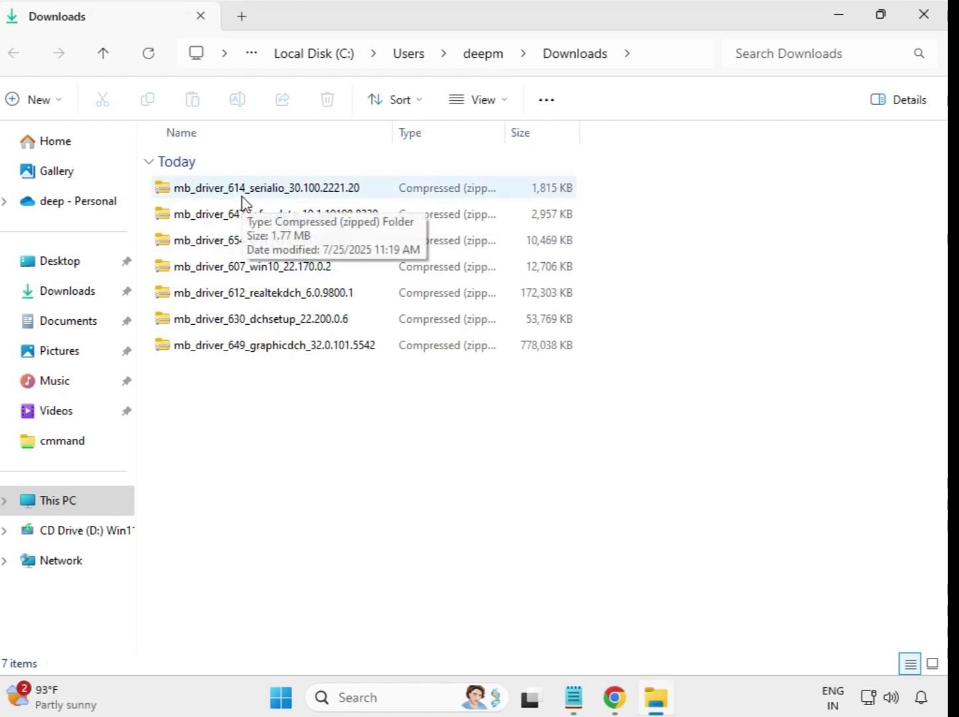
{"action": "left_click", "coordinate": [244, 193]}
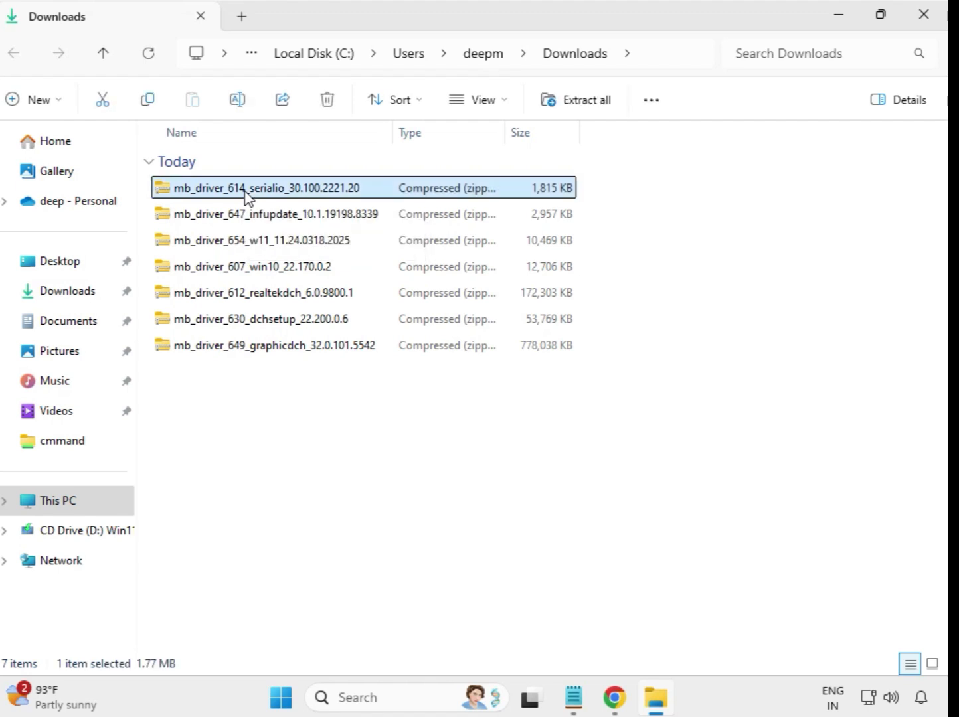
{"action": "right_click", "coordinate": [246, 195]}
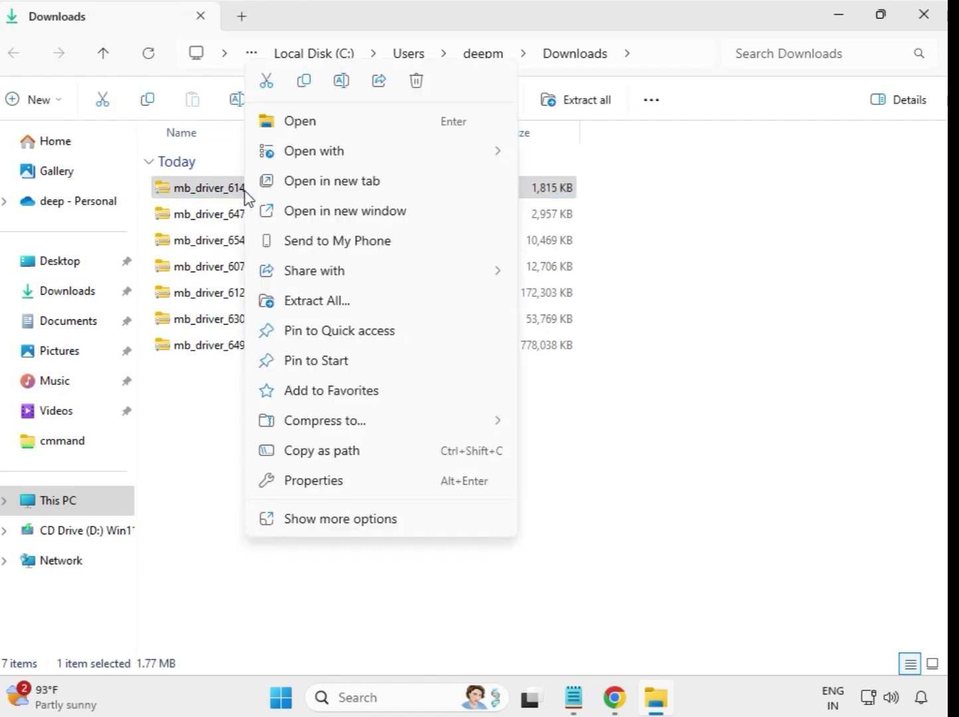
{"action": "left_click", "coordinate": [323, 303]}
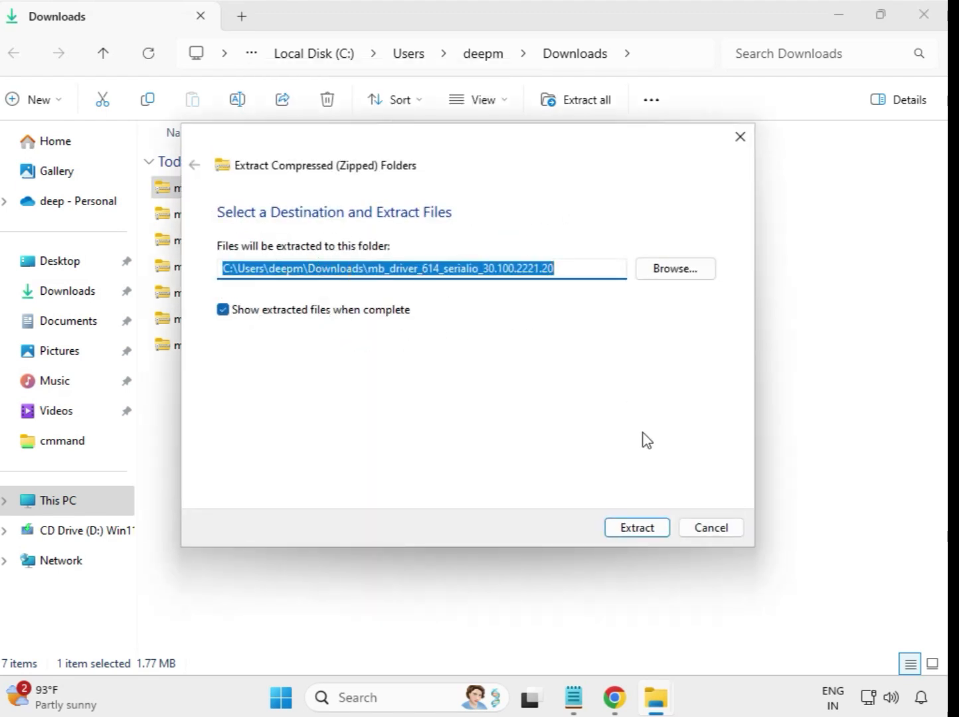
{"action": "left_click", "coordinate": [646, 528]}
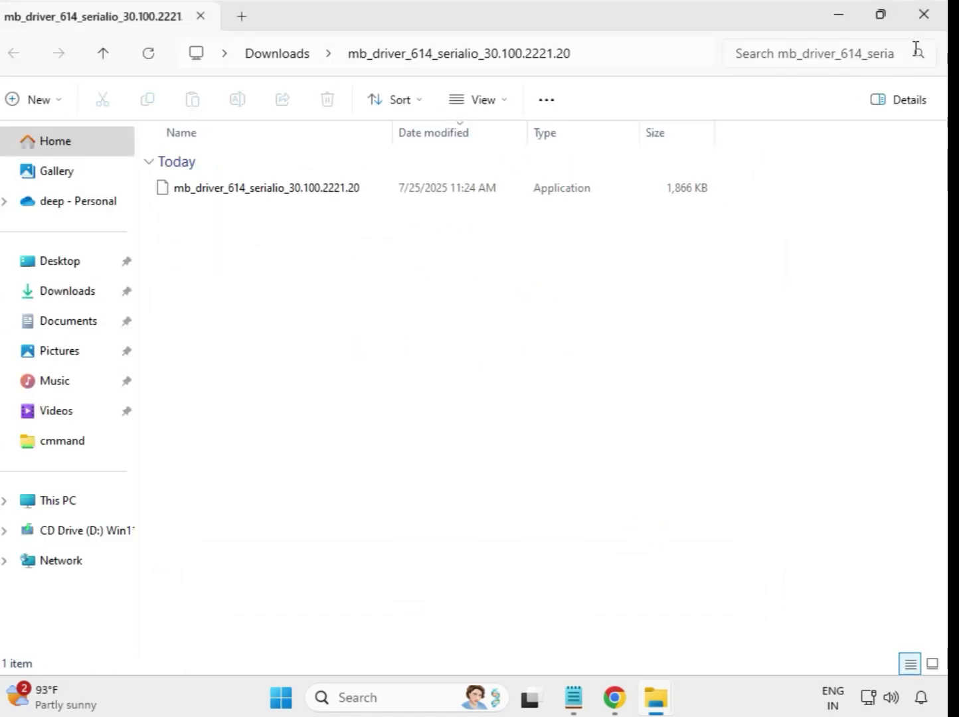
{"action": "left_click", "coordinate": [924, 15]}
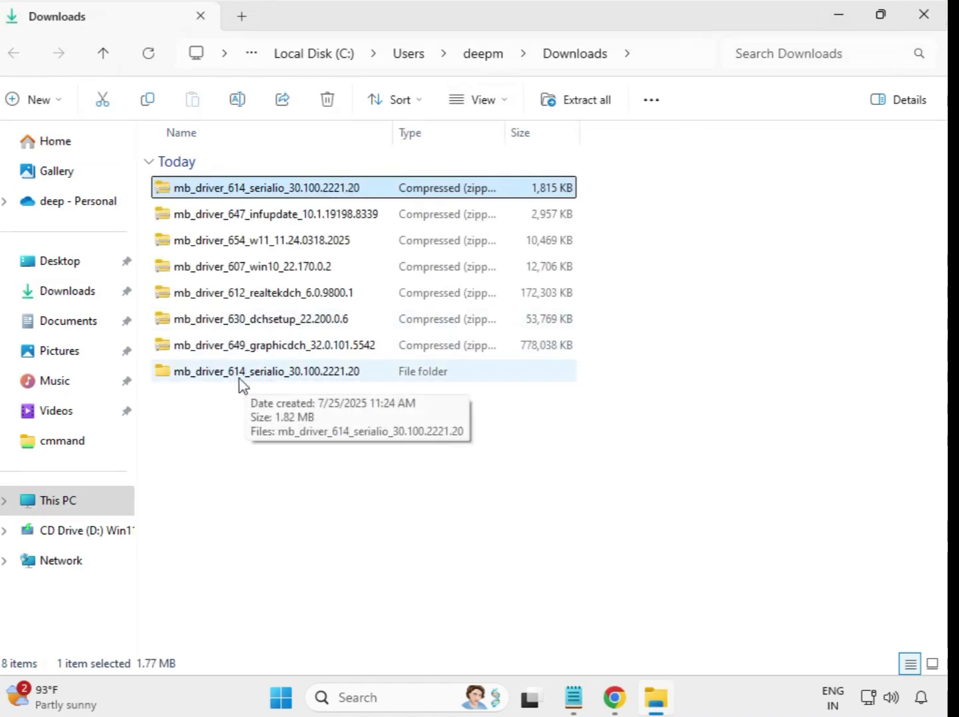
{"action": "left_click", "coordinate": [256, 378]}
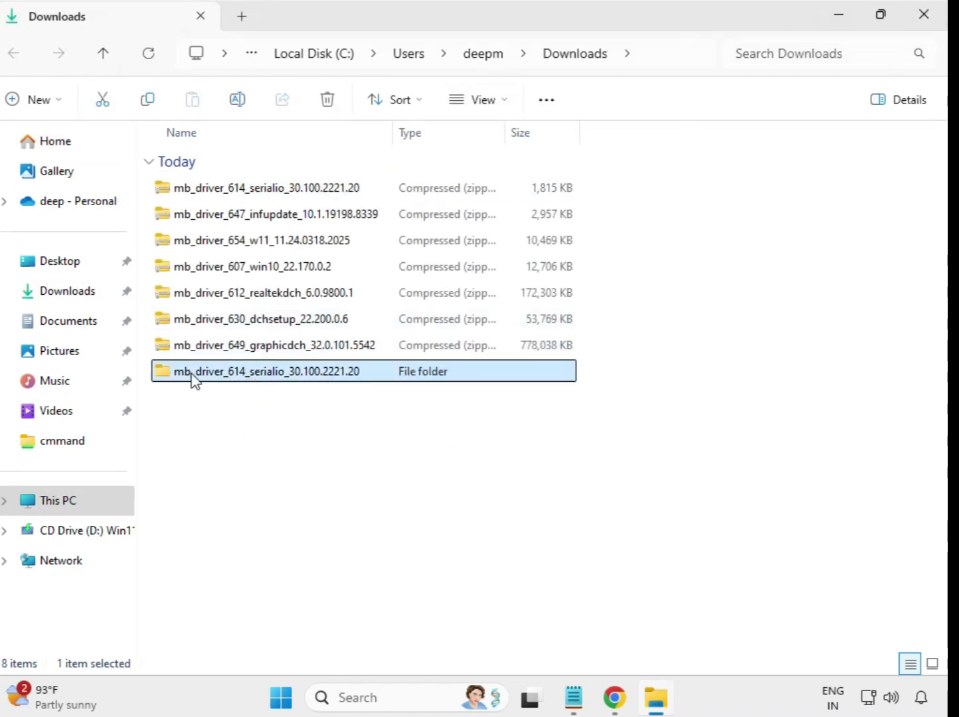
Extract the mb_driver_647_infupdate_10.1.19198.8339 archive into its default folder in Downloads and close the extracted files window
{"action": "left_click", "coordinate": [251, 223]}
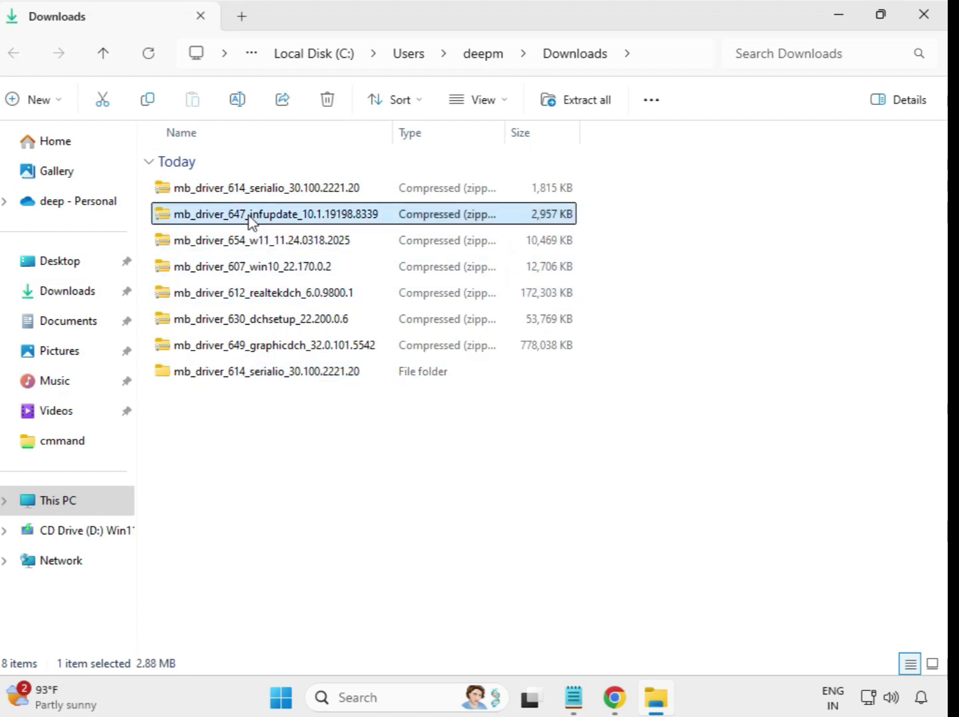
{"action": "right_click", "coordinate": [250, 221]}
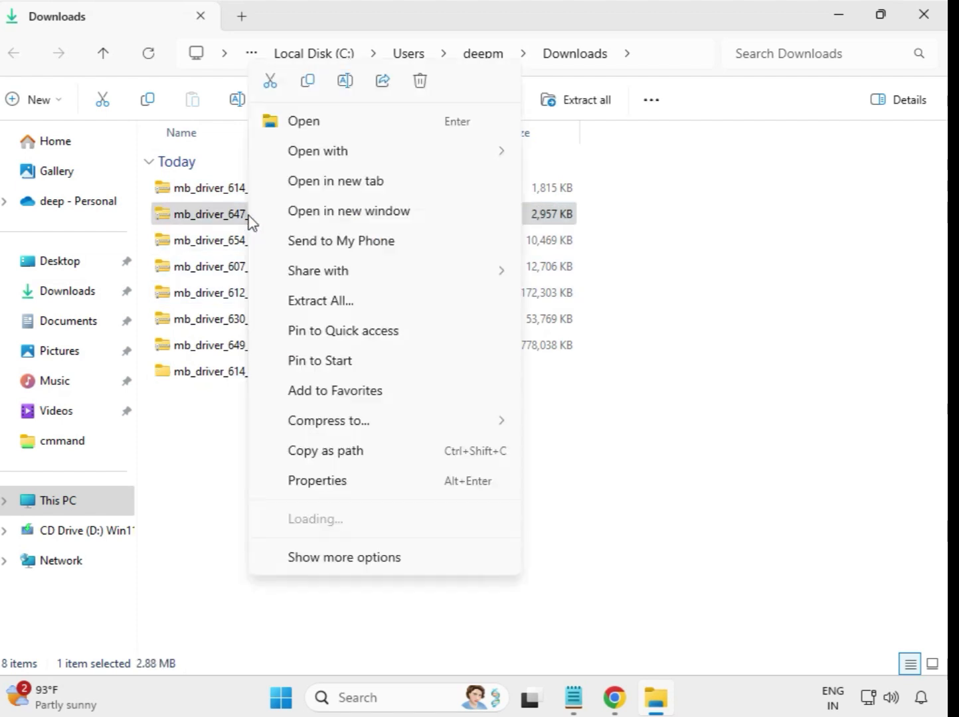
{"action": "left_click", "coordinate": [323, 304]}
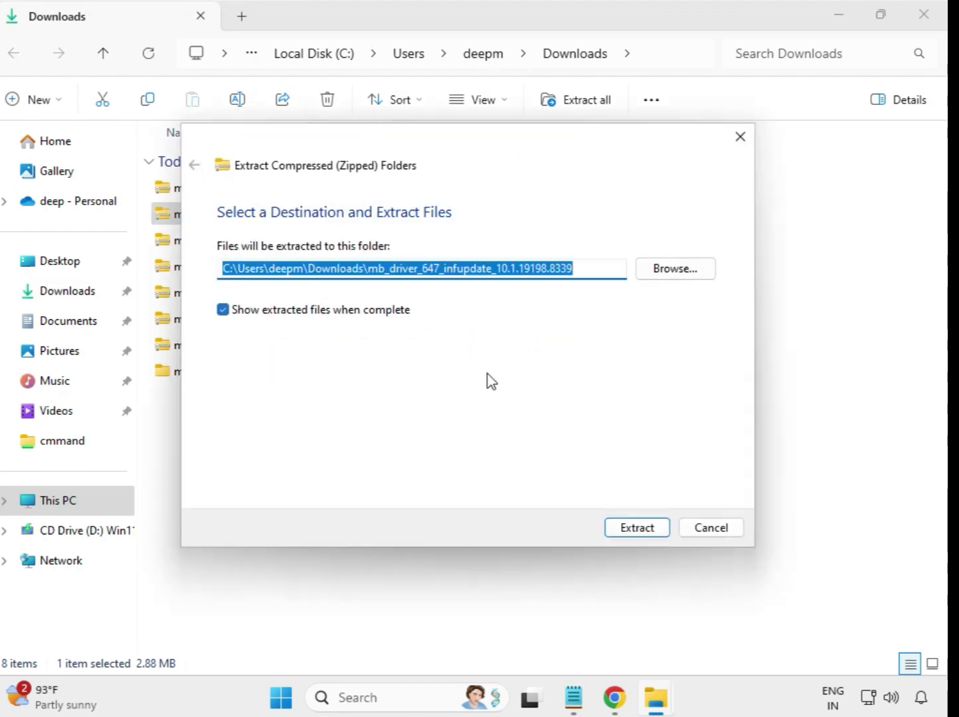
{"action": "left_click", "coordinate": [626, 534]}
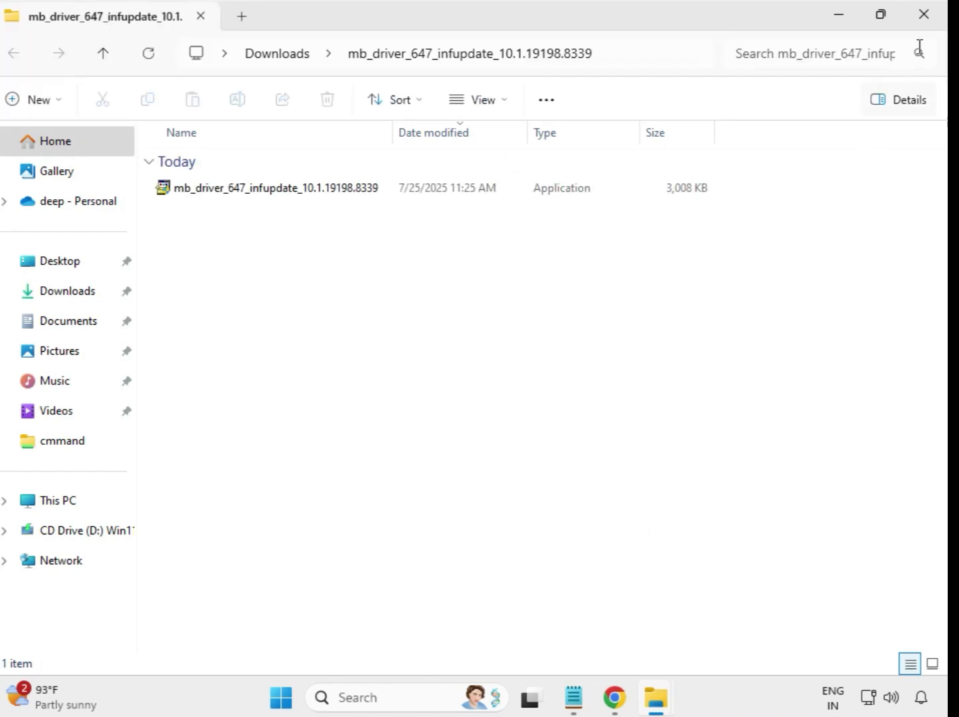
{"action": "left_click", "coordinate": [924, 14]}
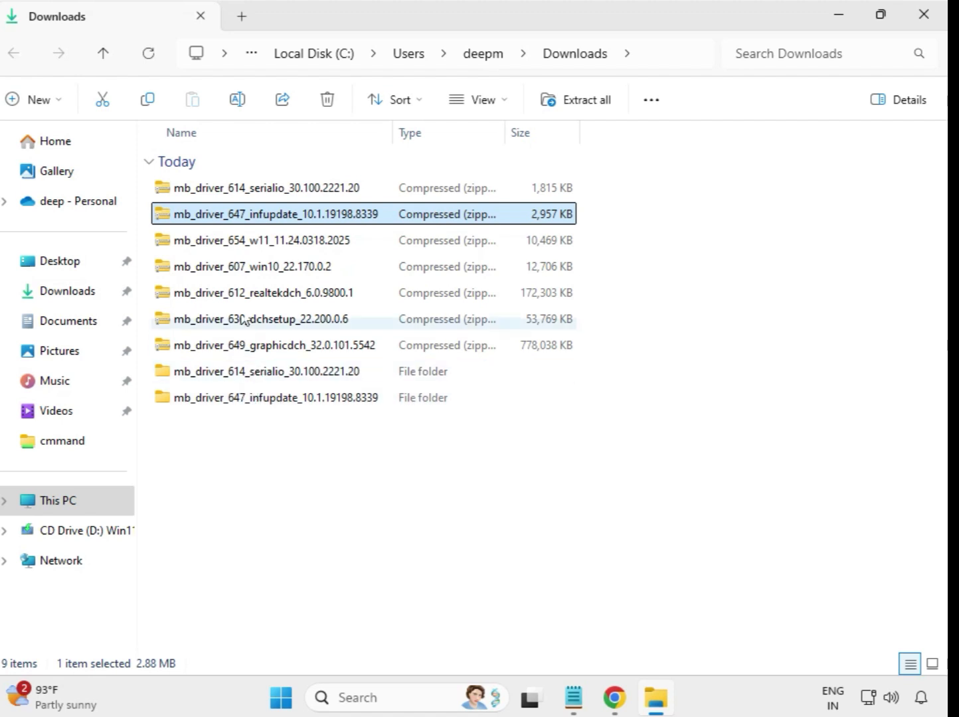
Extract the mb_driver_654_w11_11.24.0318.2025 archive into its default folder in Downloads and close the extracted files window
{"action": "left_click", "coordinate": [244, 247]}
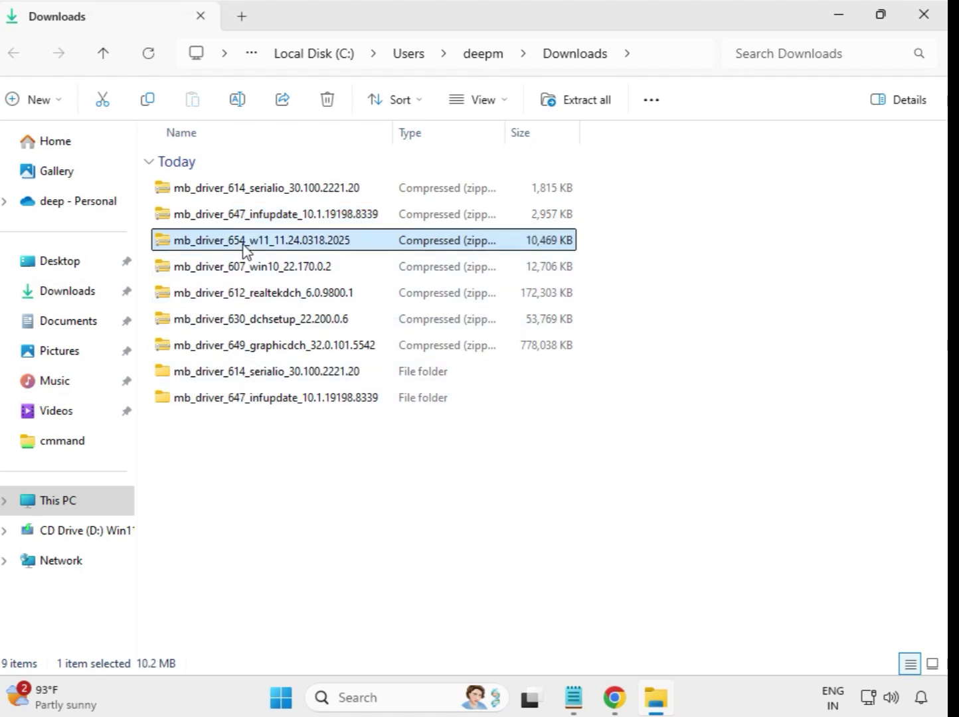
{"action": "right_click", "coordinate": [245, 251]}
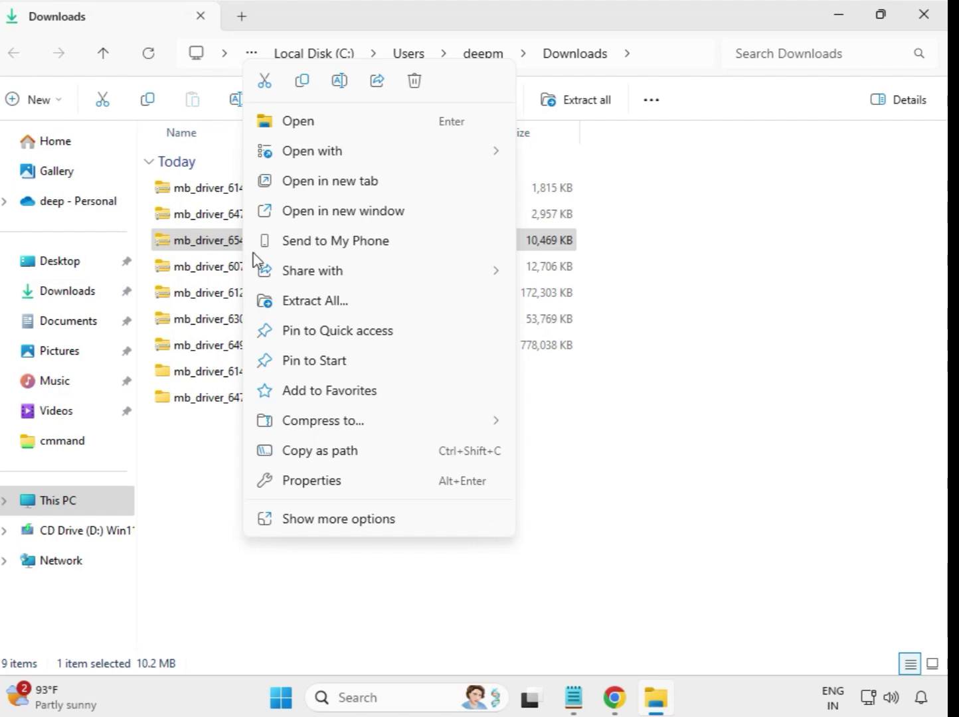
{"action": "left_click", "coordinate": [328, 302]}
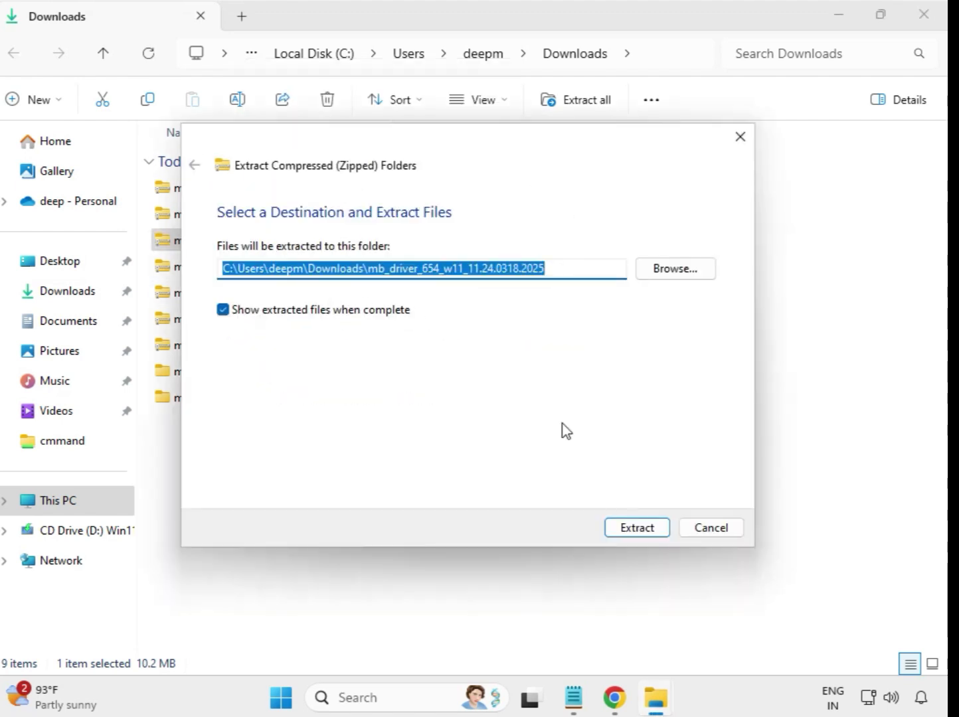
{"action": "left_click", "coordinate": [622, 529]}
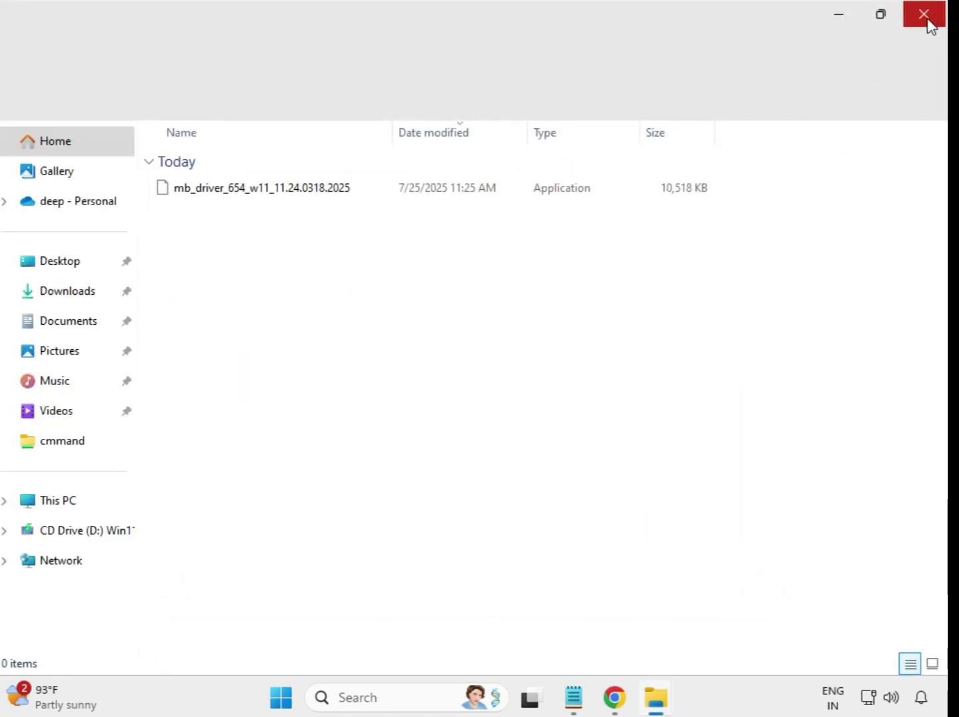
{"action": "left_click", "coordinate": [928, 20]}
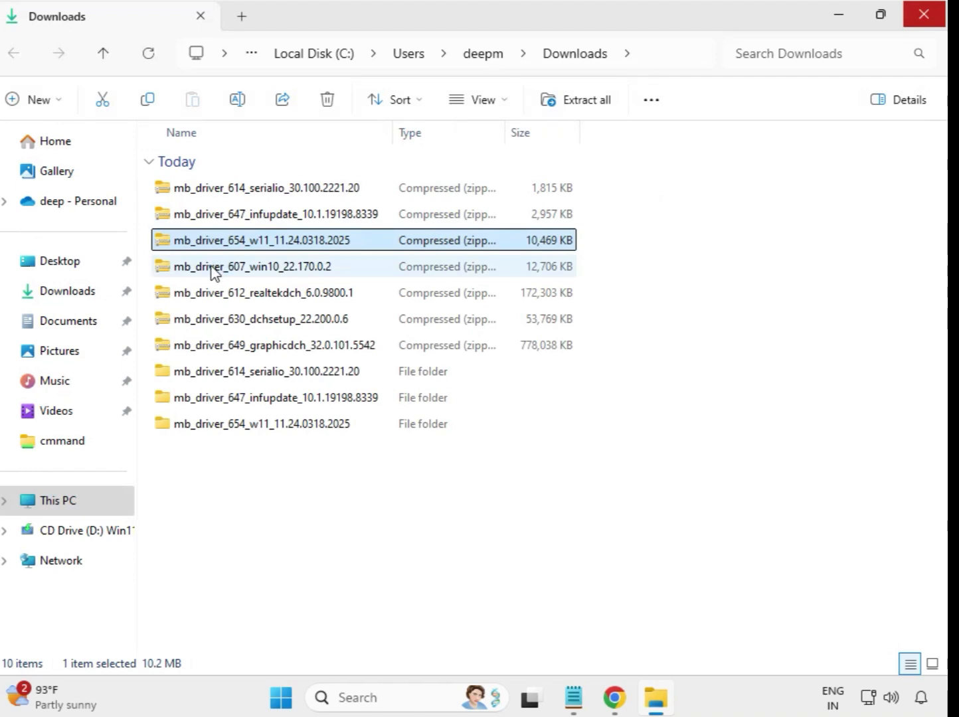
Extract the mb_driver_607_win10_22.170.0.2 archive into its default folder in Downloads
{"action": "left_click", "coordinate": [219, 269]}
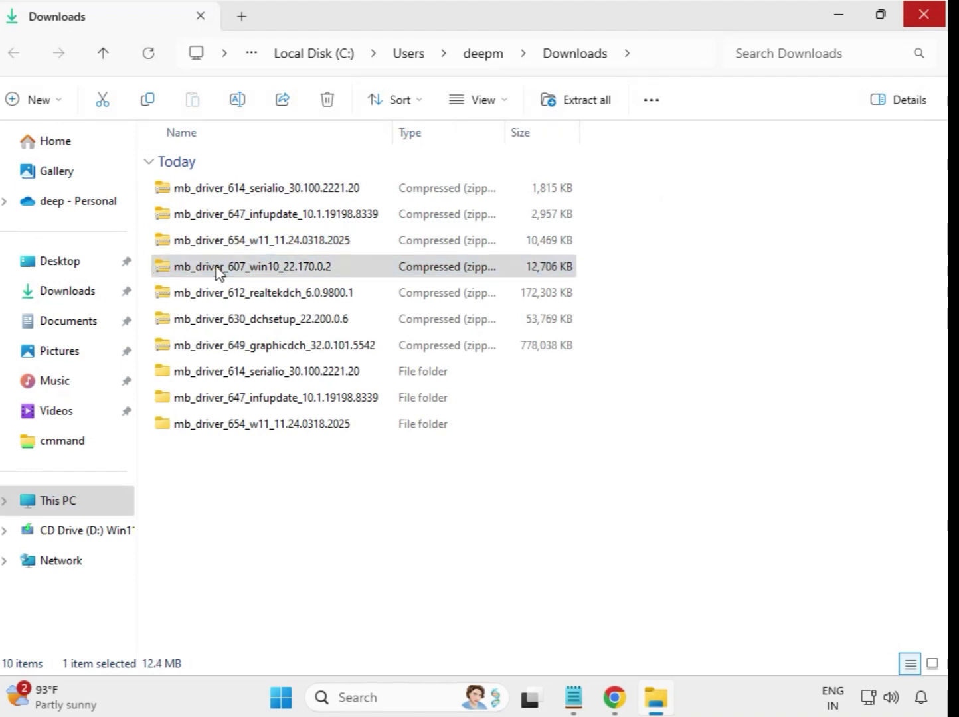
{"action": "right_click", "coordinate": [217, 270]}
{"action": "left_click", "coordinate": [291, 300]}
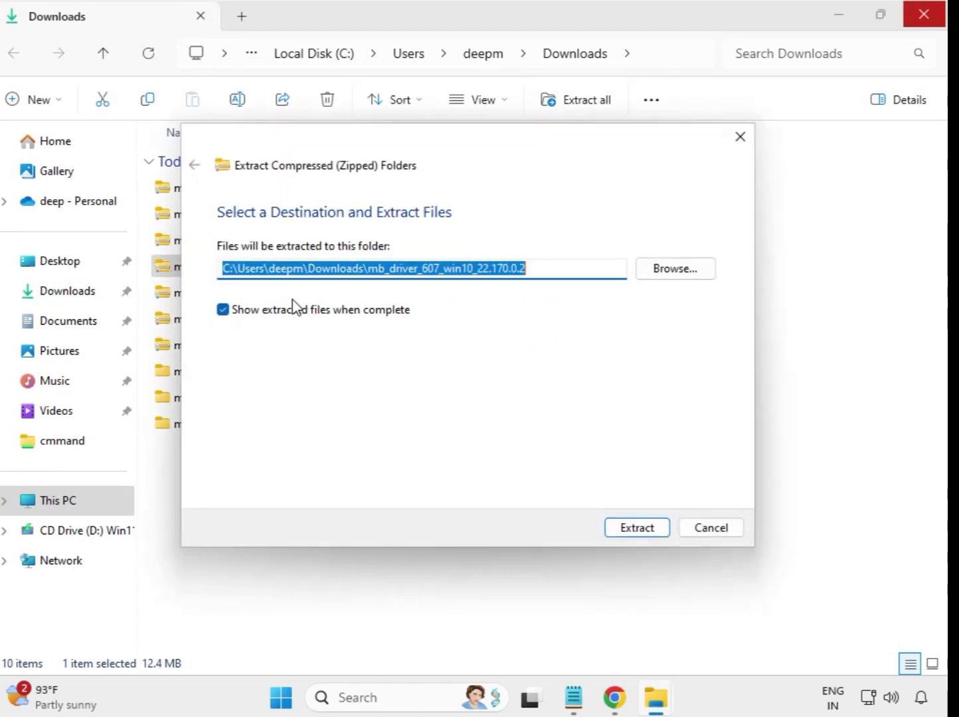
{"action": "left_click", "coordinate": [637, 528]}
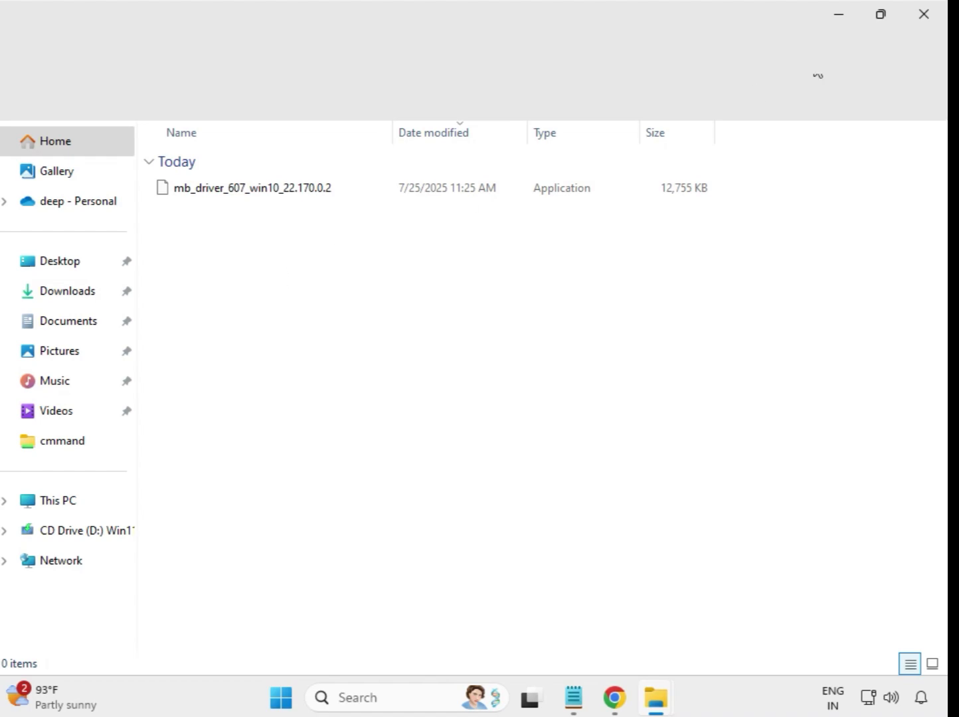
Close the mb_driver_607_win10_22.170.0.2 window, then extract the mb_driver_612_realtekdch_6.0.9800.1 archive into its default folder in Downloads and close its extracted files window
{"action": "left_click", "coordinate": [933, 11]}
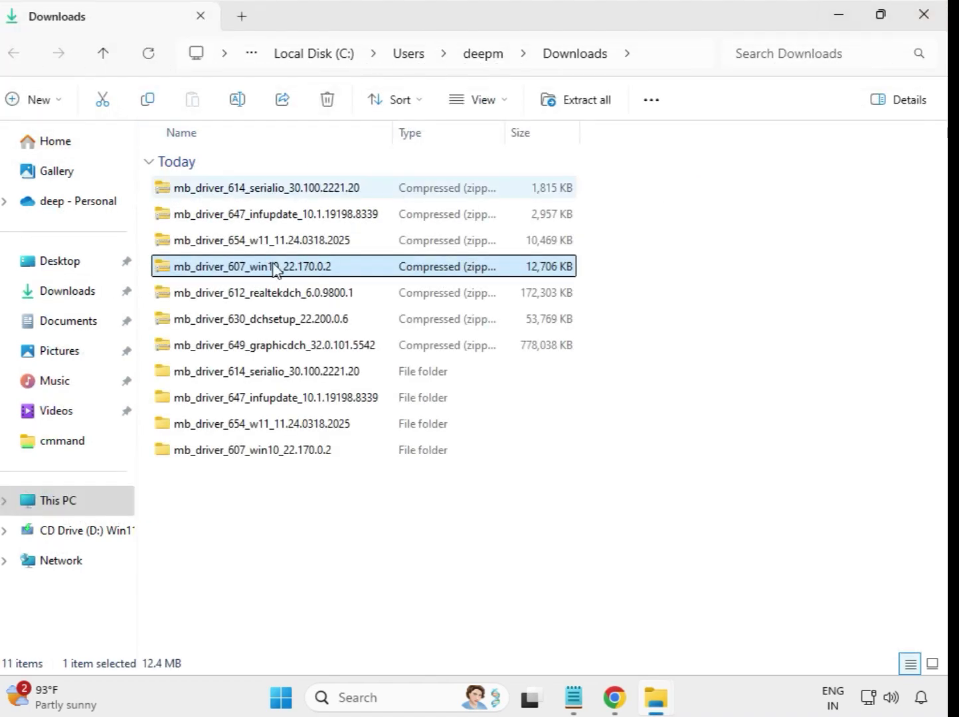
{"action": "left_click", "coordinate": [272, 300]}
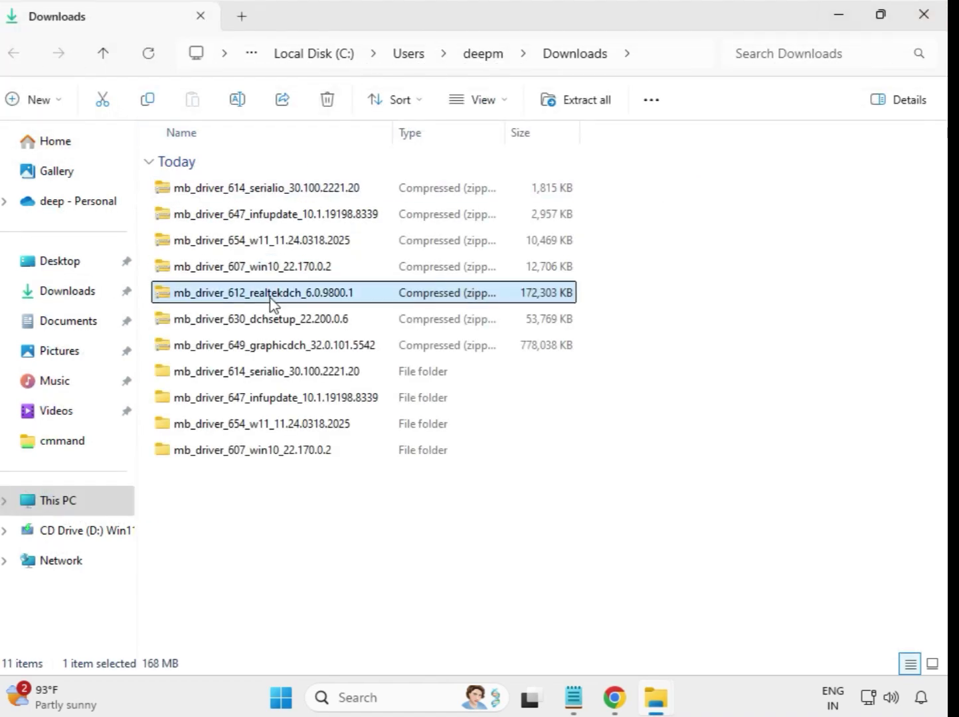
{"action": "right_click", "coordinate": [272, 302]}
{"action": "left_click", "coordinate": [372, 303]}
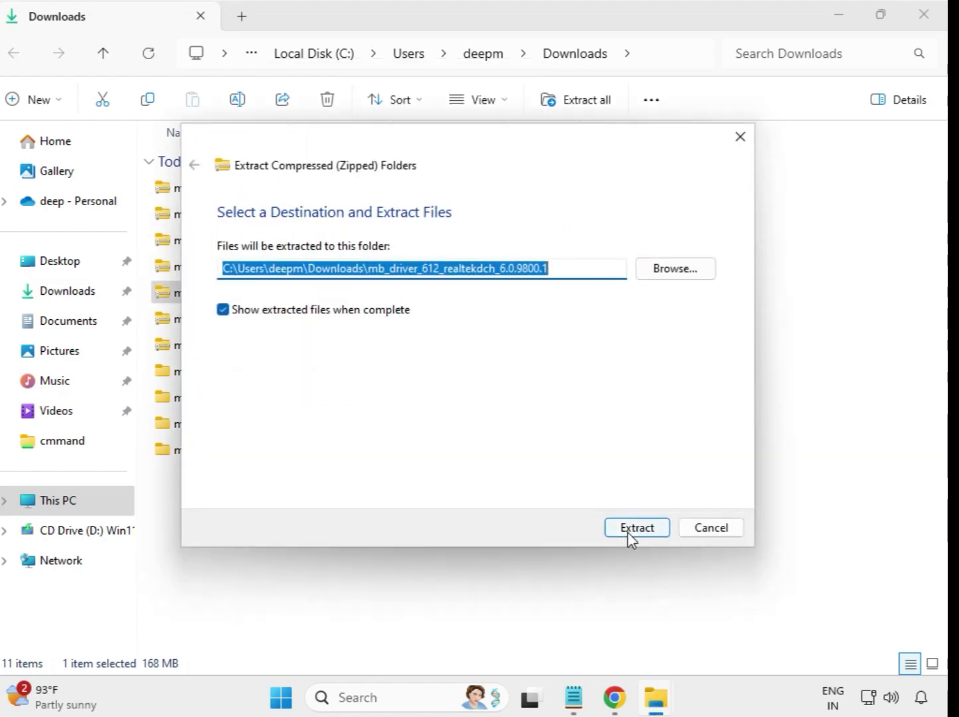
{"action": "left_click", "coordinate": [631, 528]}
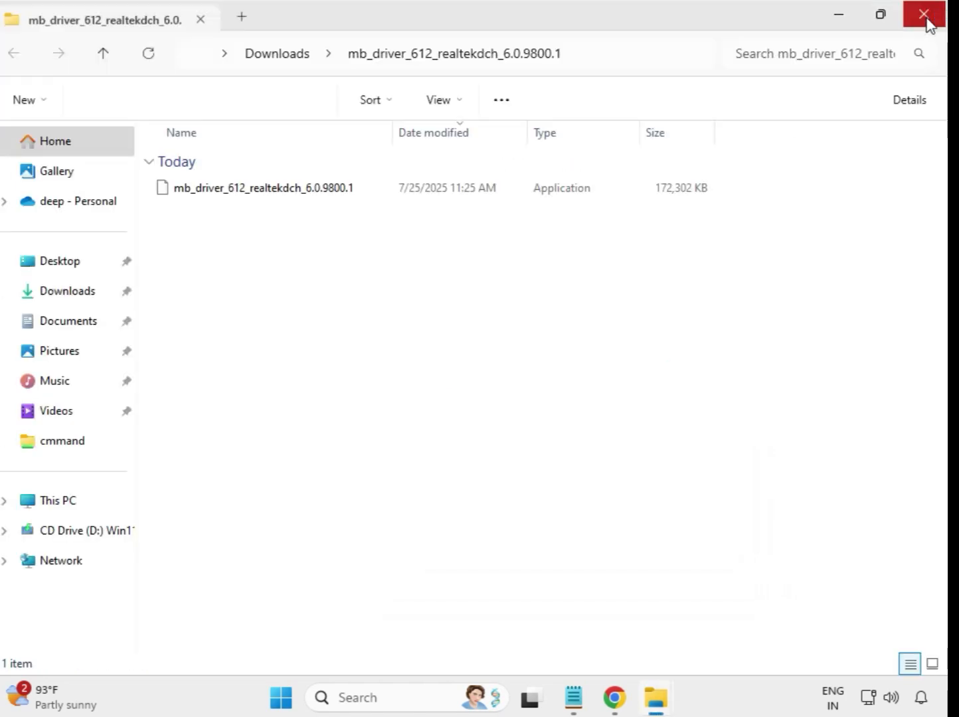
{"action": "left_click", "coordinate": [926, 19]}
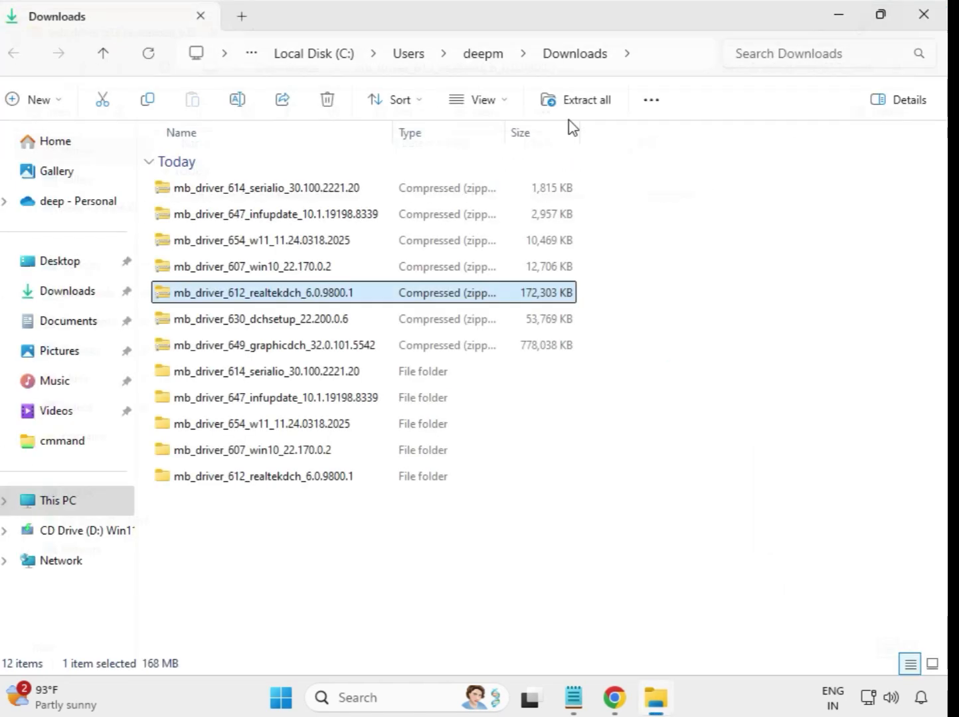
Extract the mb_driver_630_dchsetup_22.200.0.6 archive into its default folder in Downloads and close the extracted files window
{"action": "left_click", "coordinate": [266, 321]}
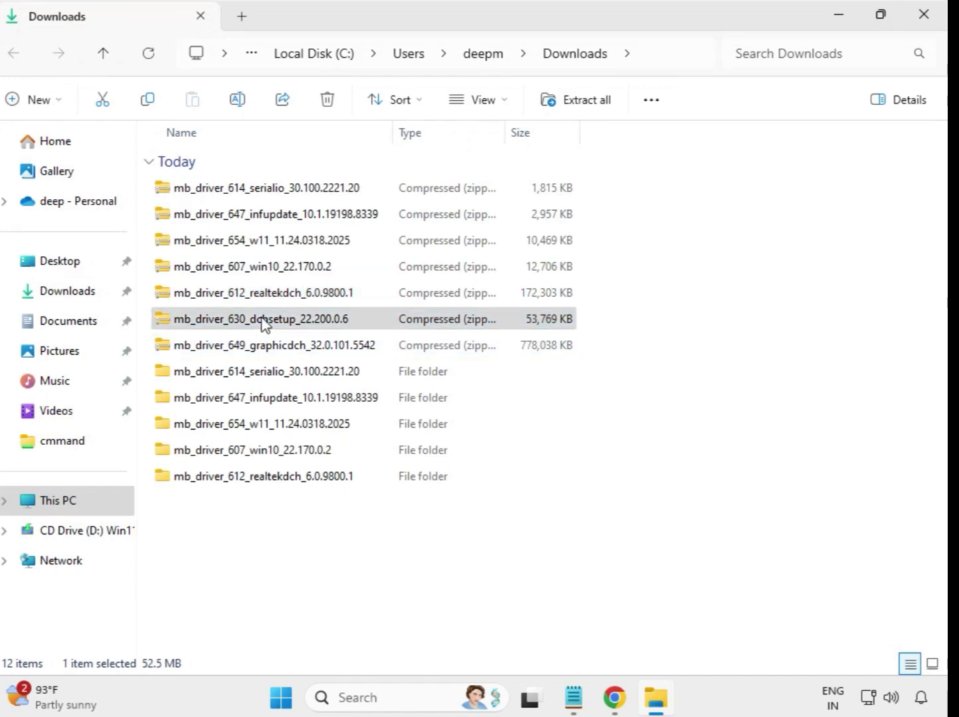
{"action": "right_click", "coordinate": [263, 321]}
{"action": "left_click", "coordinate": [331, 314]}
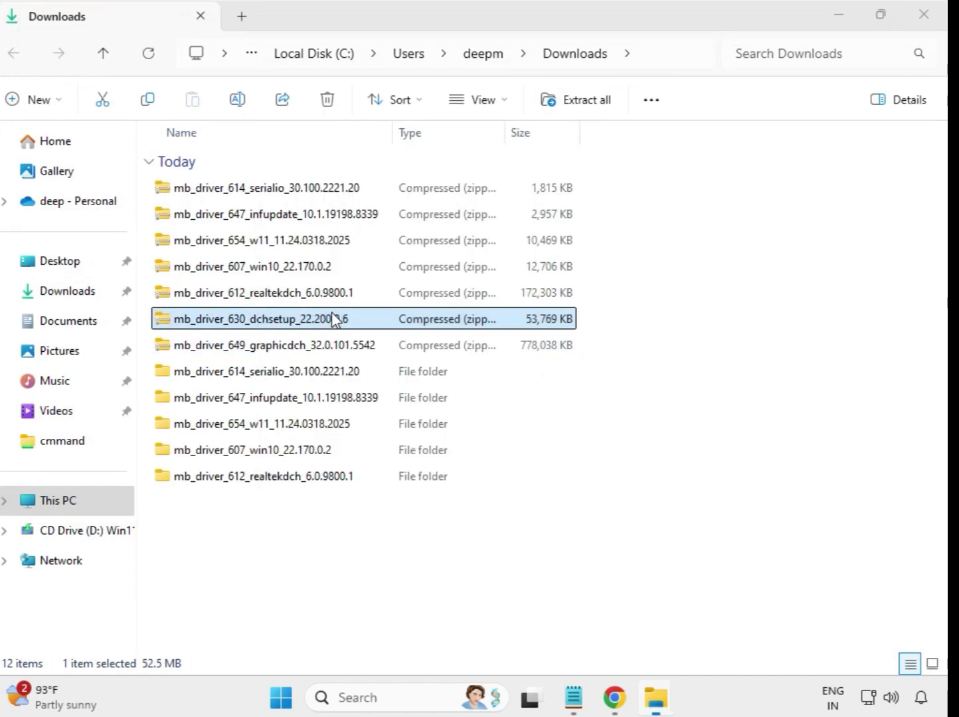
{"action": "left_click", "coordinate": [633, 528]}
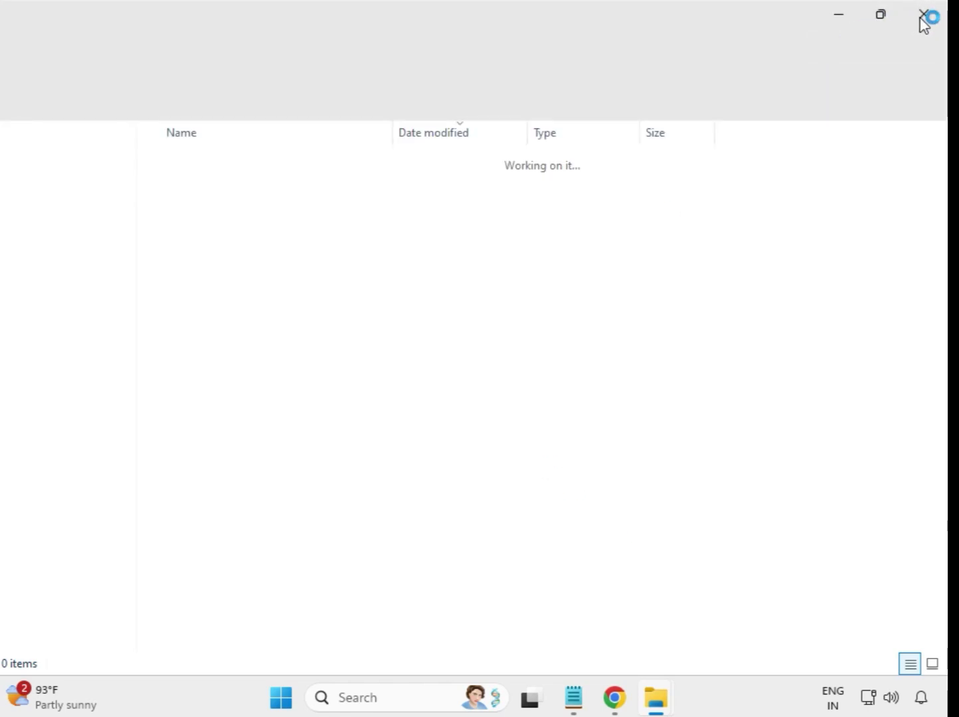
{"action": "left_click", "coordinate": [923, 16]}
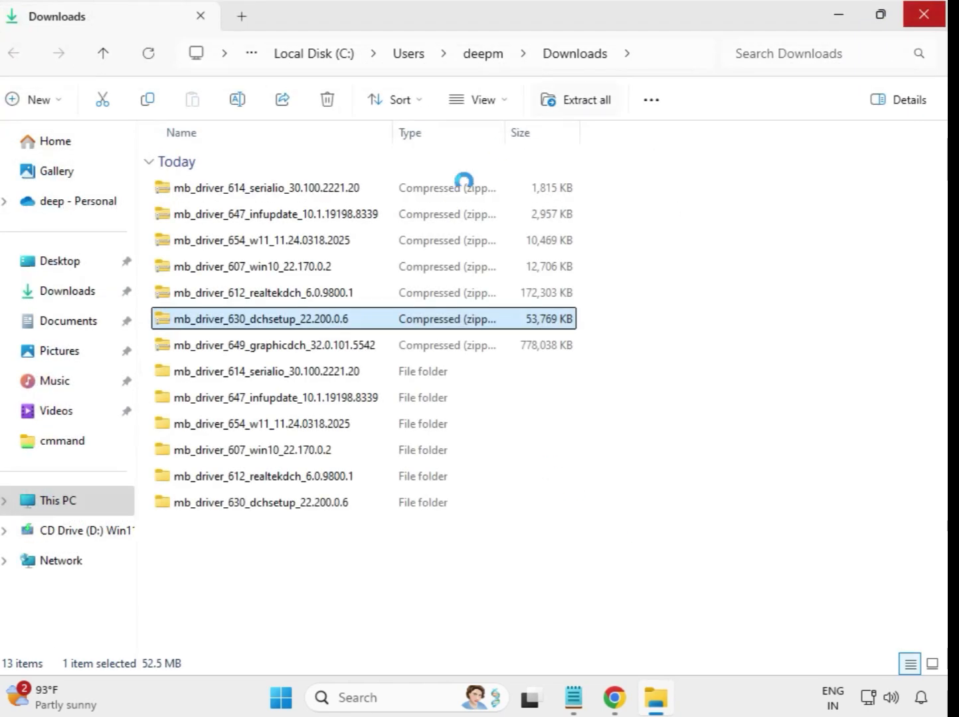
Extract the mb_driver_649_graphicdch_32.0.101.5542 archive into its default folder in Downloads and close the extracted files window
{"action": "left_click", "coordinate": [291, 352]}
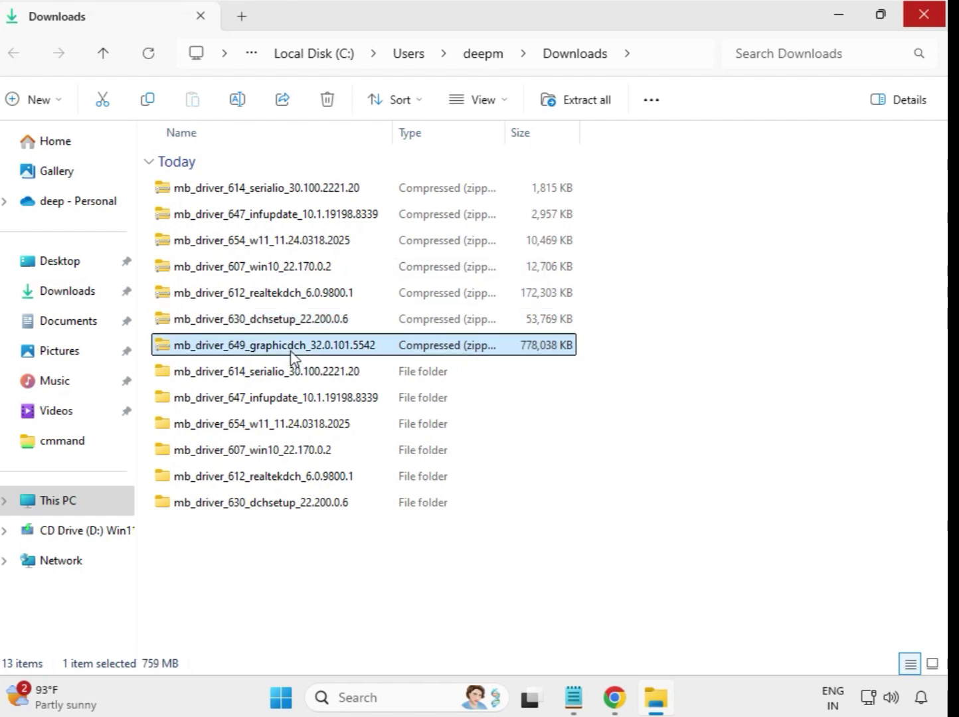
{"action": "right_click", "coordinate": [291, 351]}
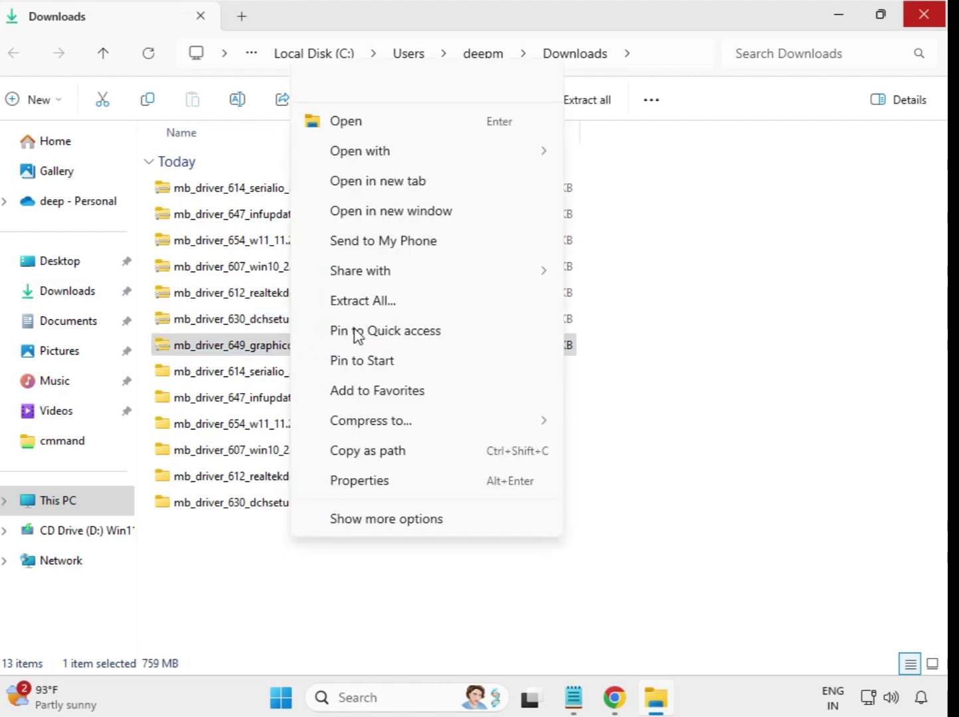
{"action": "left_click", "coordinate": [362, 301]}
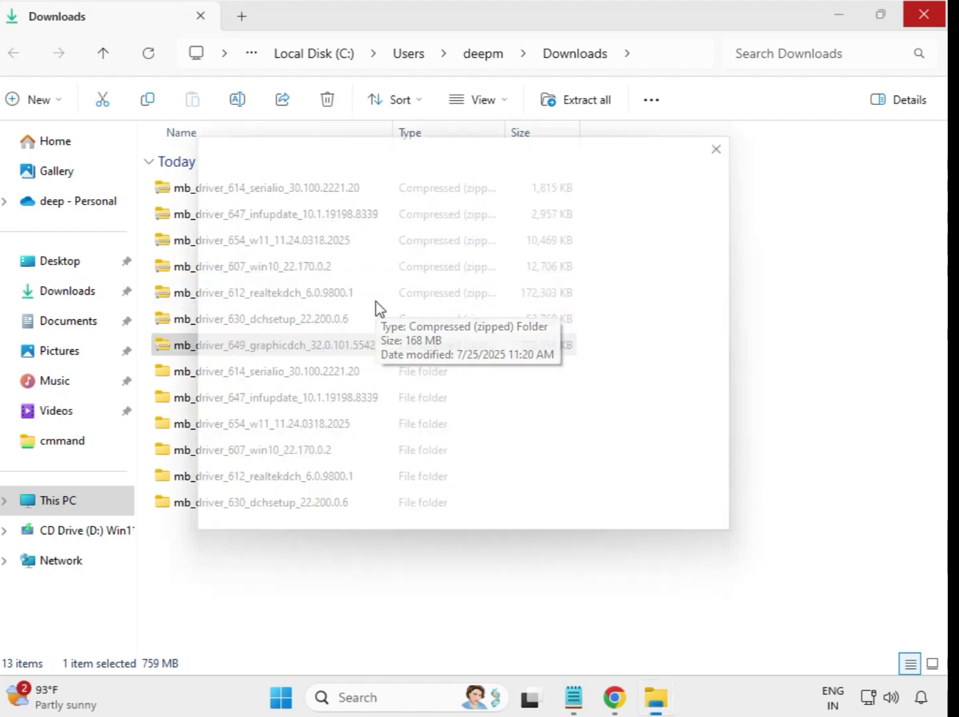
{"action": "left_click", "coordinate": [634, 535]}
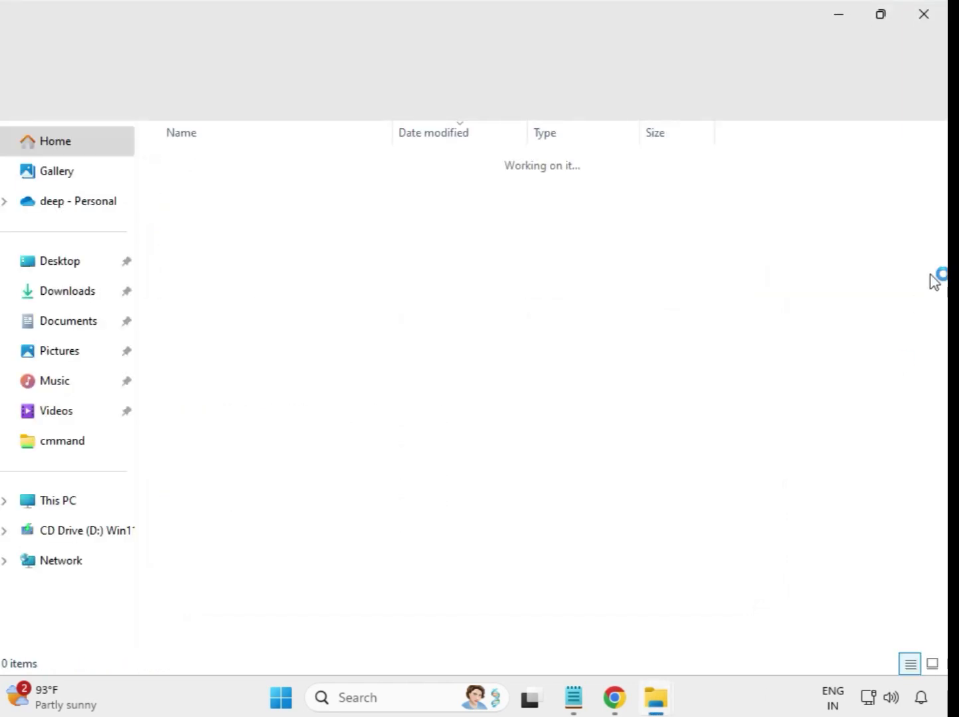
{"action": "left_click", "coordinate": [923, 14]}
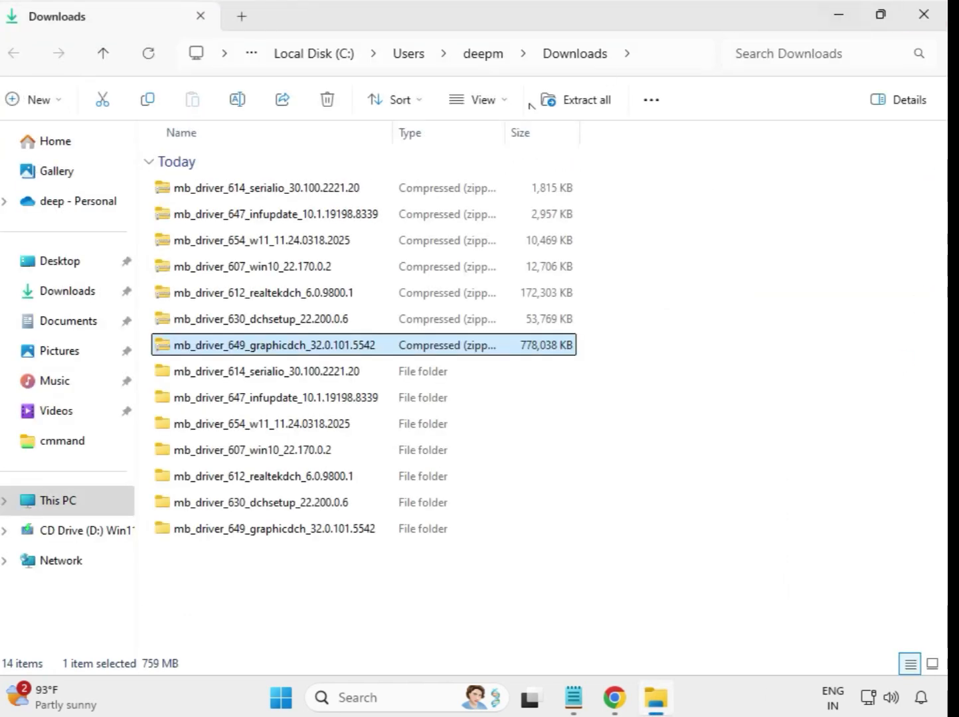
Refresh the Downloads folder listing and briefly highlight the seven extracted driver folders
{"action": "left_click", "coordinate": [626, 558]}
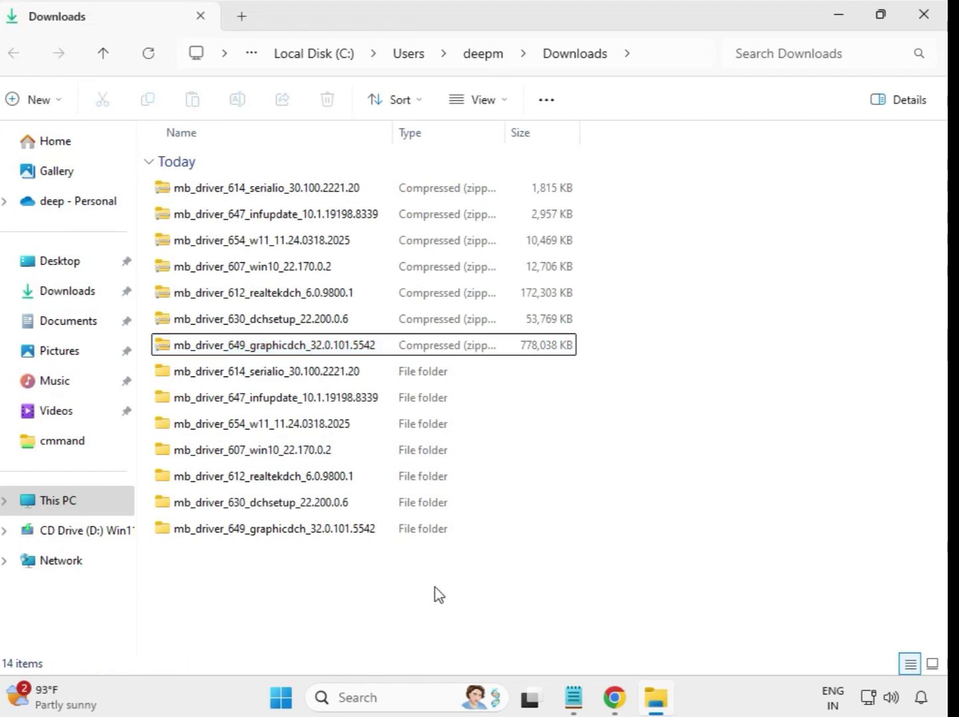
{"action": "right_click", "coordinate": [355, 578]}
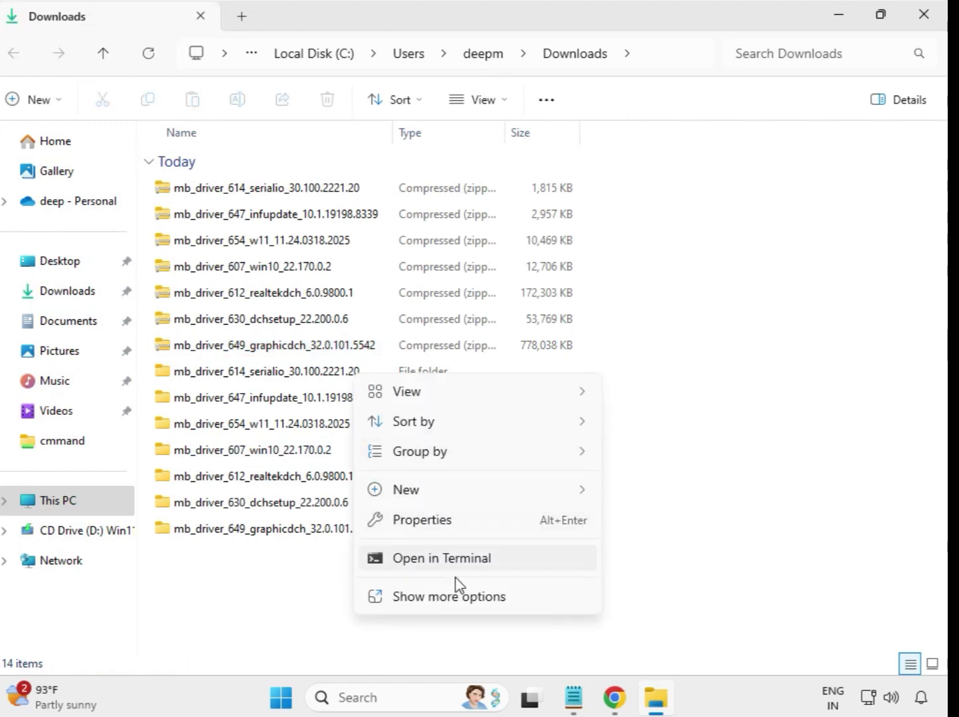
{"action": "left_click", "coordinate": [460, 596]}
{"action": "left_click", "coordinate": [413, 399]}
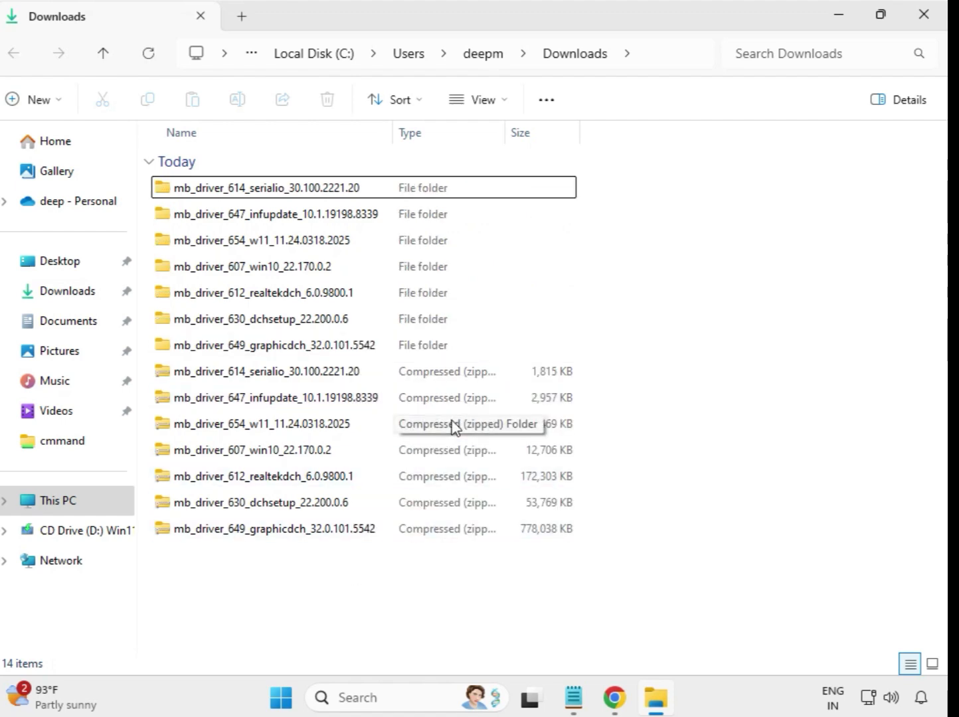
{"action": "left_click_drag", "start_coordinate": [586, 343], "coordinate": [364, 181]}
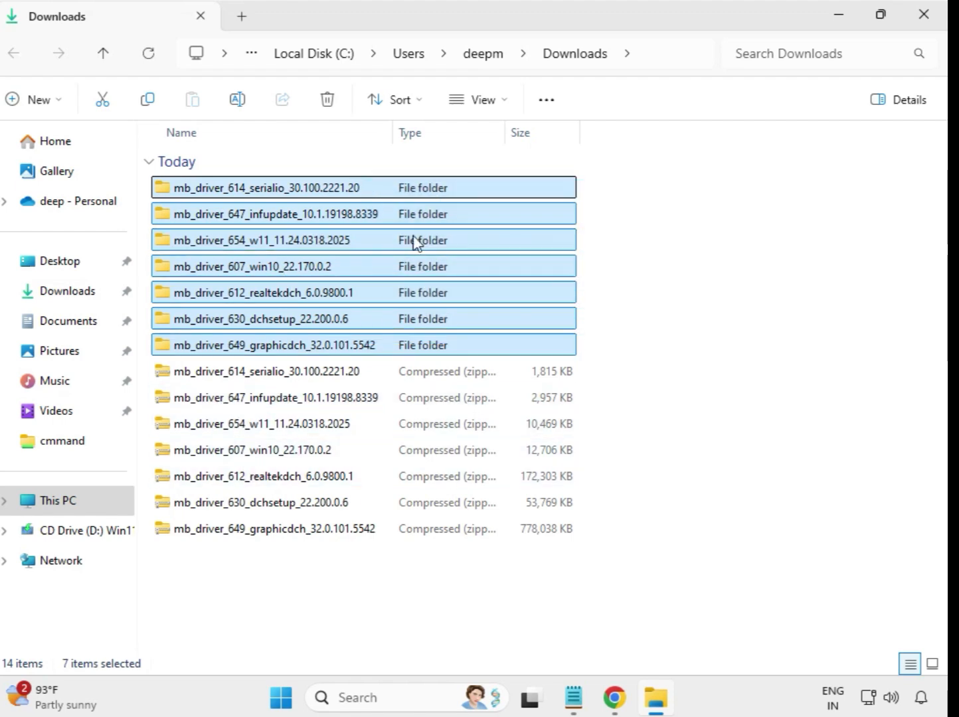
{"action": "left_click", "coordinate": [621, 231]}
Run the mb_driver_614_serialio_30.100.2221.20 application from its extracted folder as administrator, allowing it to make changes, and return to Downloads
{"action": "double_click", "coordinate": [268, 188]}
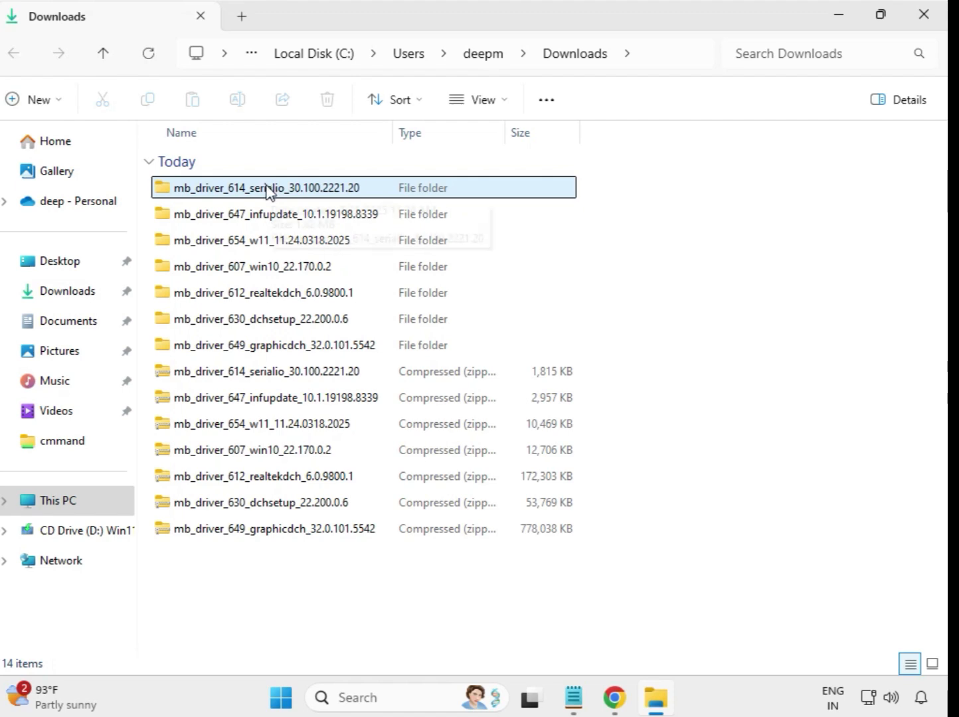
{"action": "left_click", "coordinate": [256, 197]}
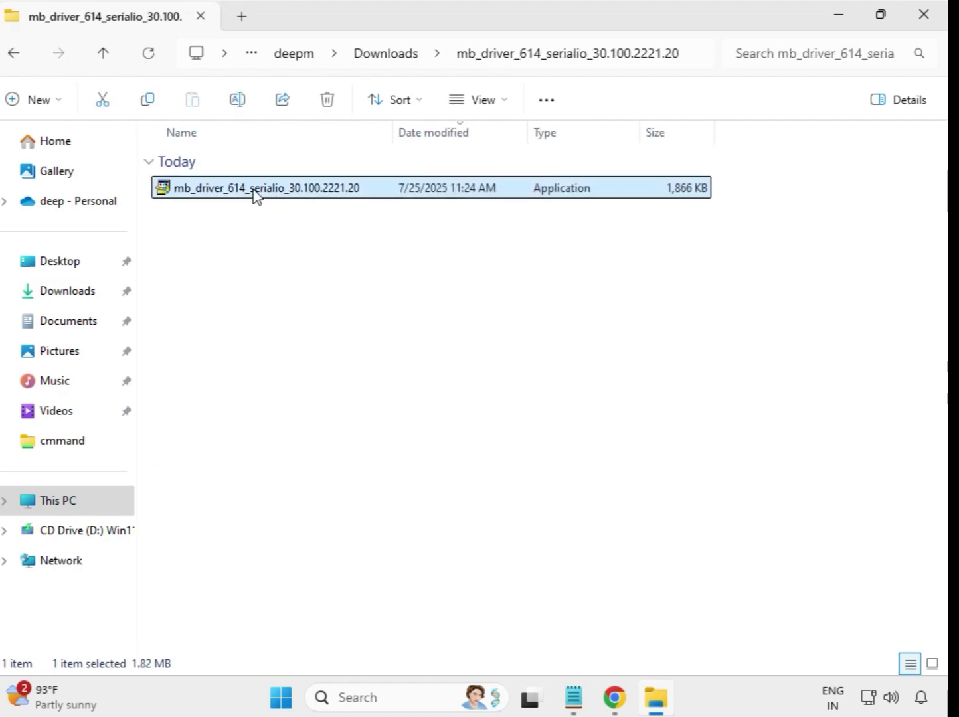
{"action": "right_click", "coordinate": [256, 197]}
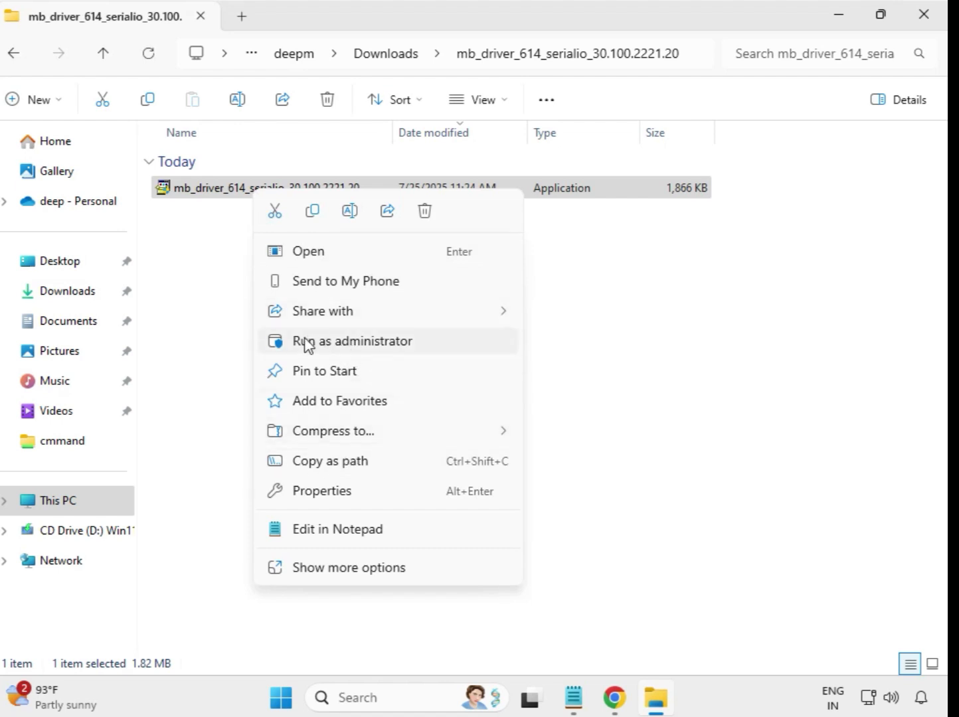
{"action": "left_click", "coordinate": [337, 342]}
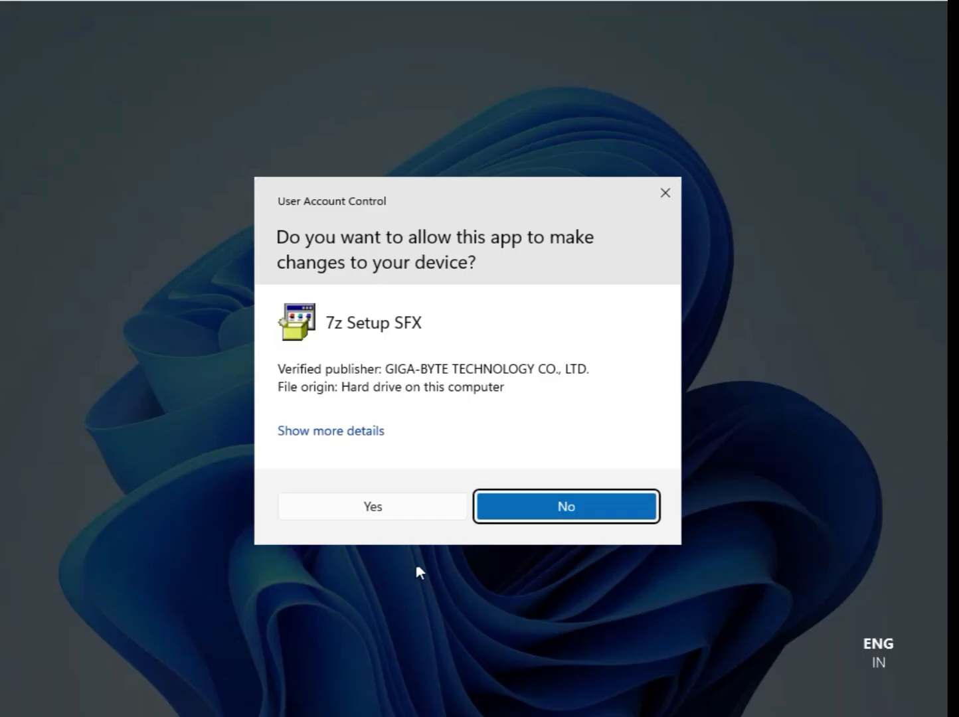
{"action": "left_click", "coordinate": [384, 508]}
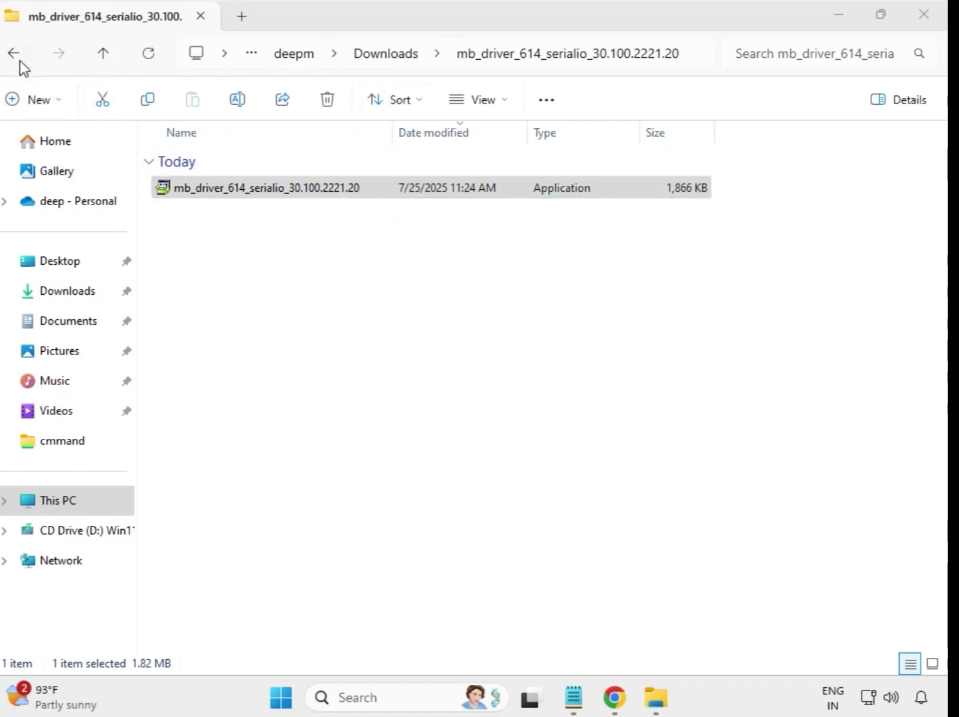
{"action": "key", "text": "alt+Left"}
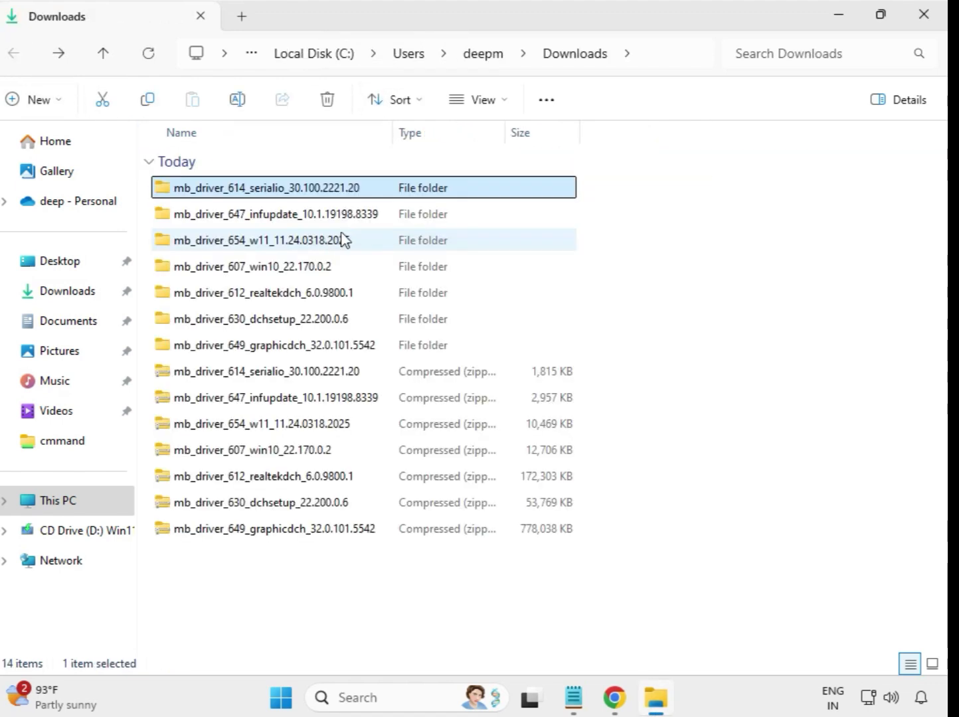
Run the mb_driver_647_infupdate_10.1.19198.8339 application from its extracted folder as administrator, allowing it to make changes, and return to Downloads
{"action": "double_click", "coordinate": [318, 215]}
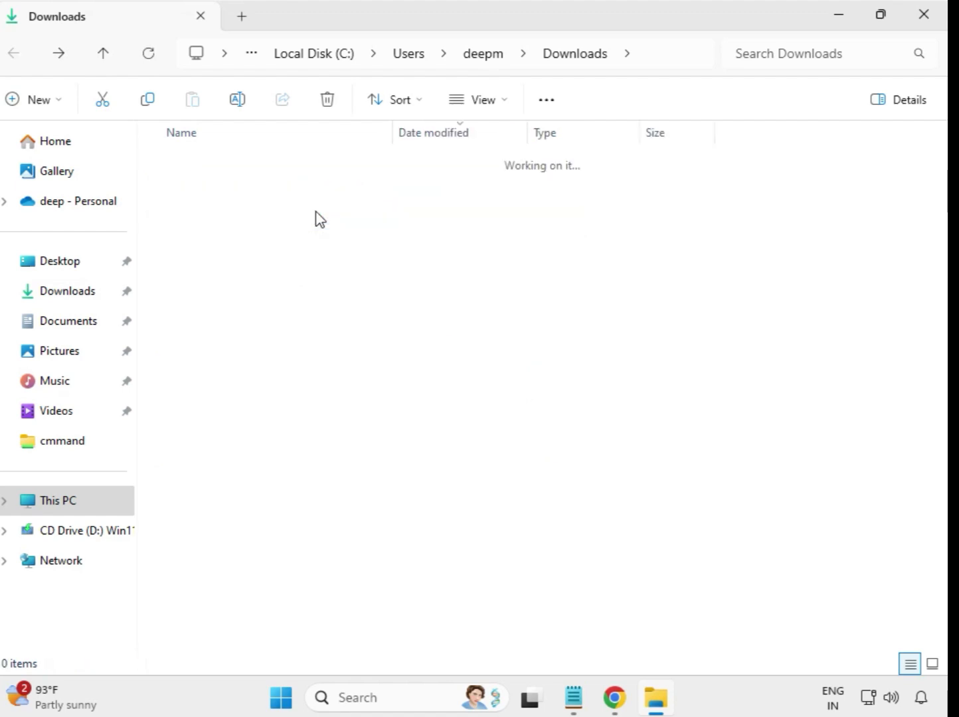
{"action": "left_click", "coordinate": [319, 192]}
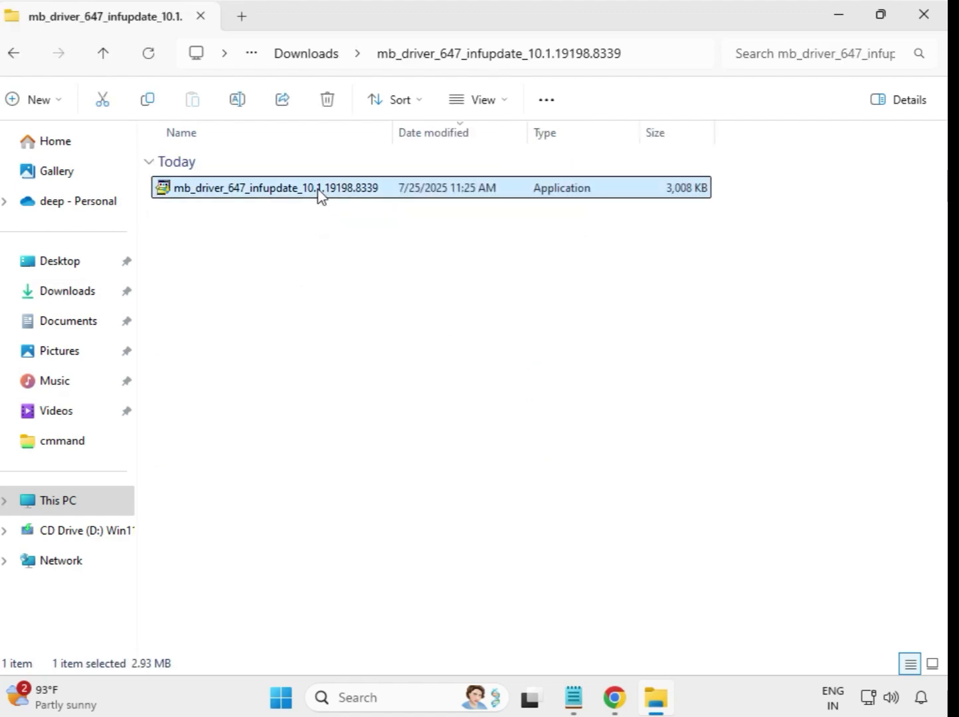
{"action": "right_click", "coordinate": [319, 191]}
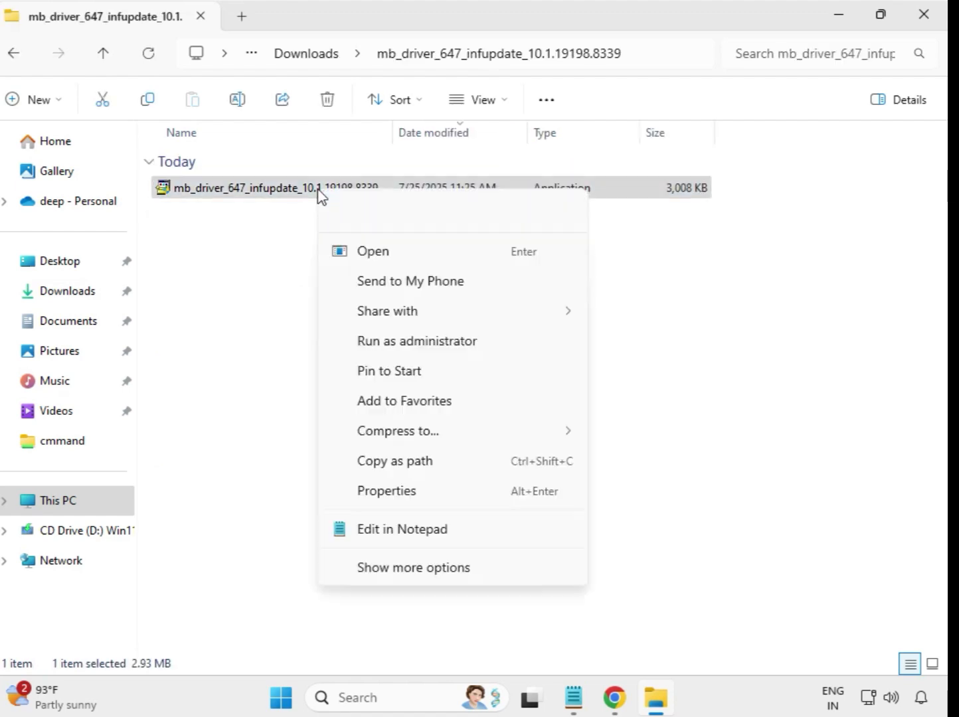
{"action": "left_click", "coordinate": [427, 347]}
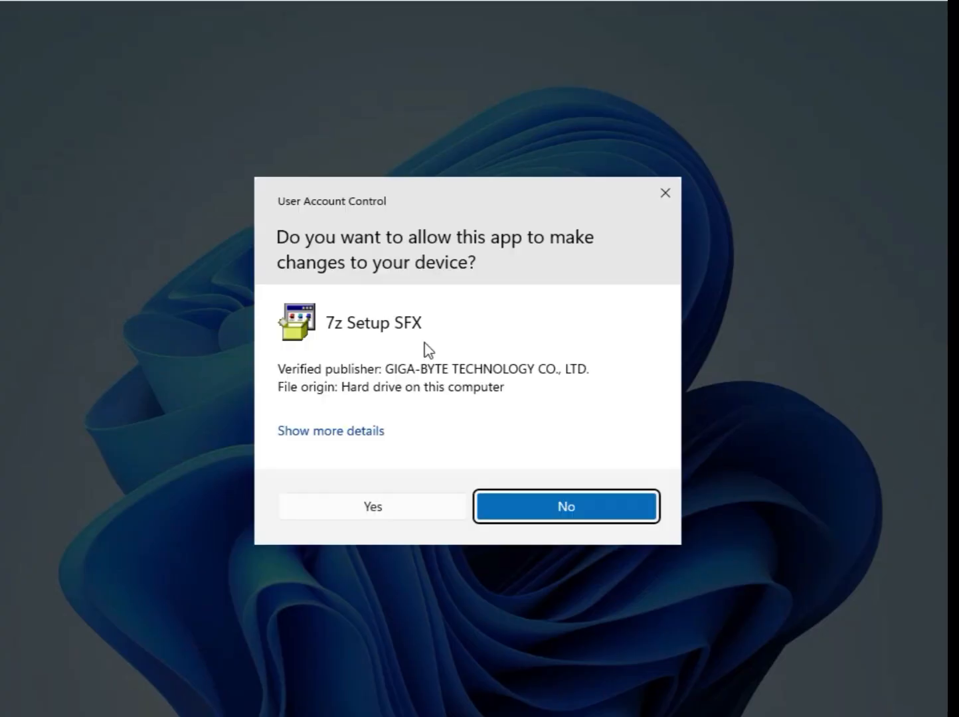
{"action": "left_click", "coordinate": [437, 516]}
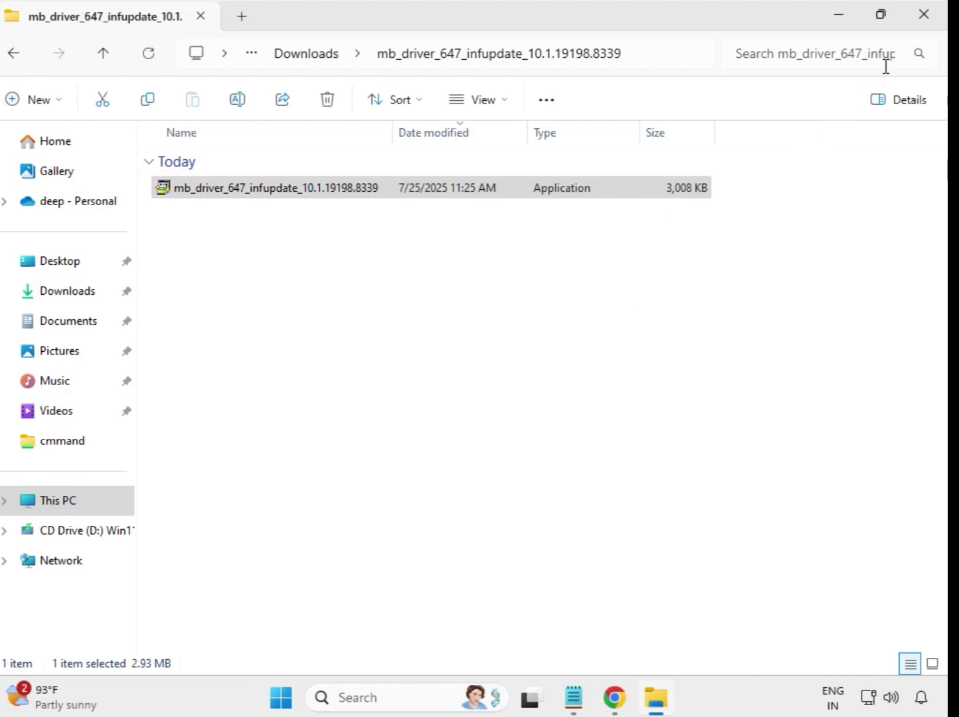
{"action": "left_click", "coordinate": [289, 57]}
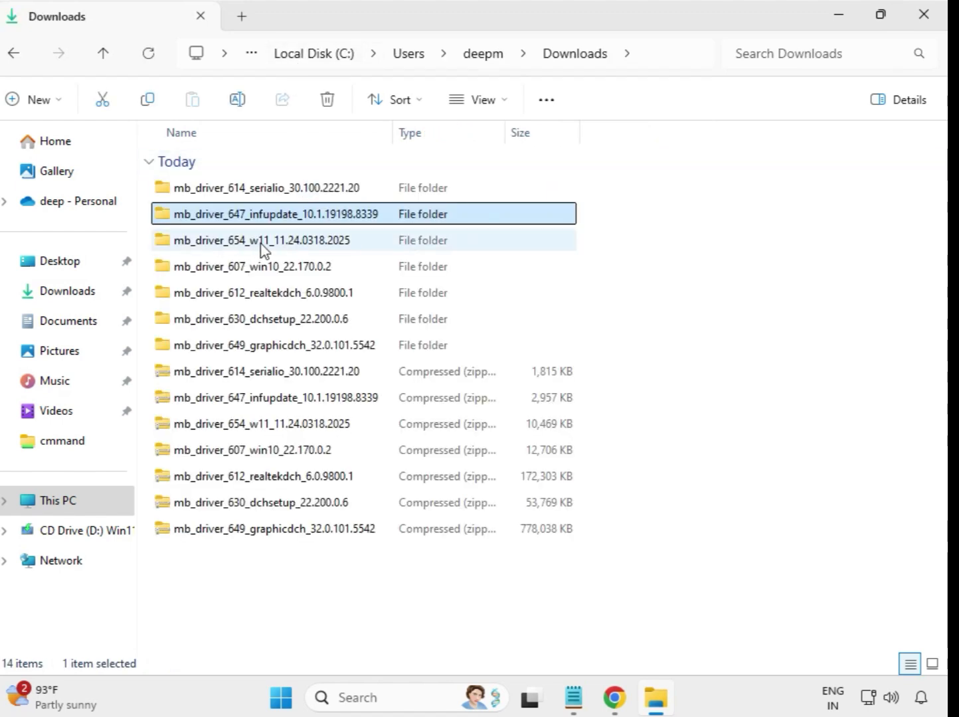
Run the mb_driver_654_w11_11.24.0318.2025 application from its extracted folder as administrator, allowing it to make changes, and return to Downloads
{"action": "double_click", "coordinate": [266, 245]}
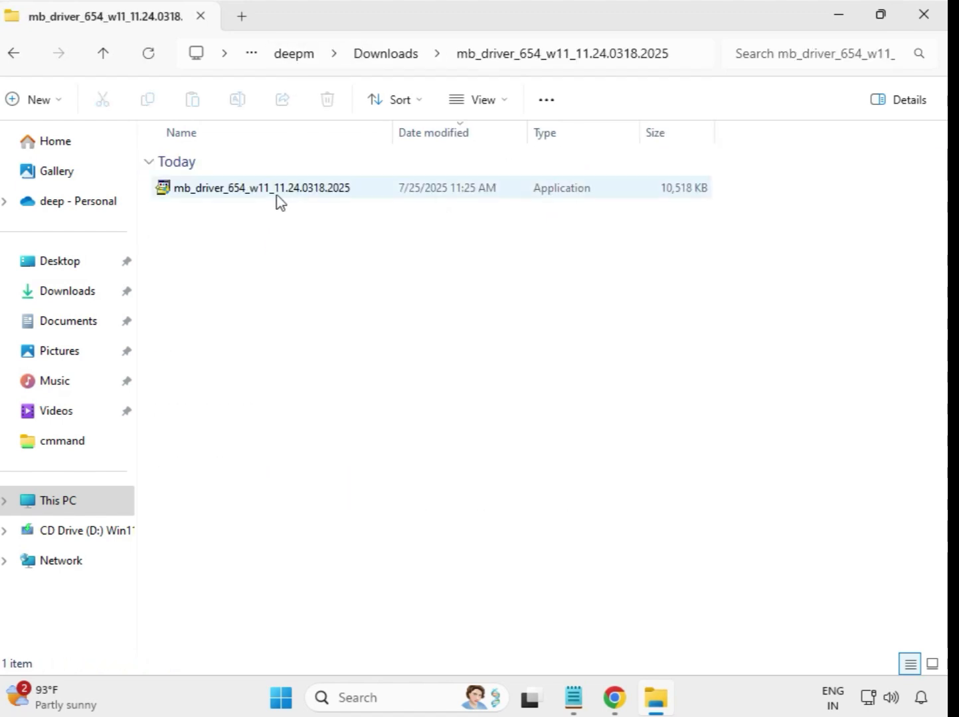
{"action": "left_click", "coordinate": [280, 192]}
{"action": "right_click", "coordinate": [280, 194]}
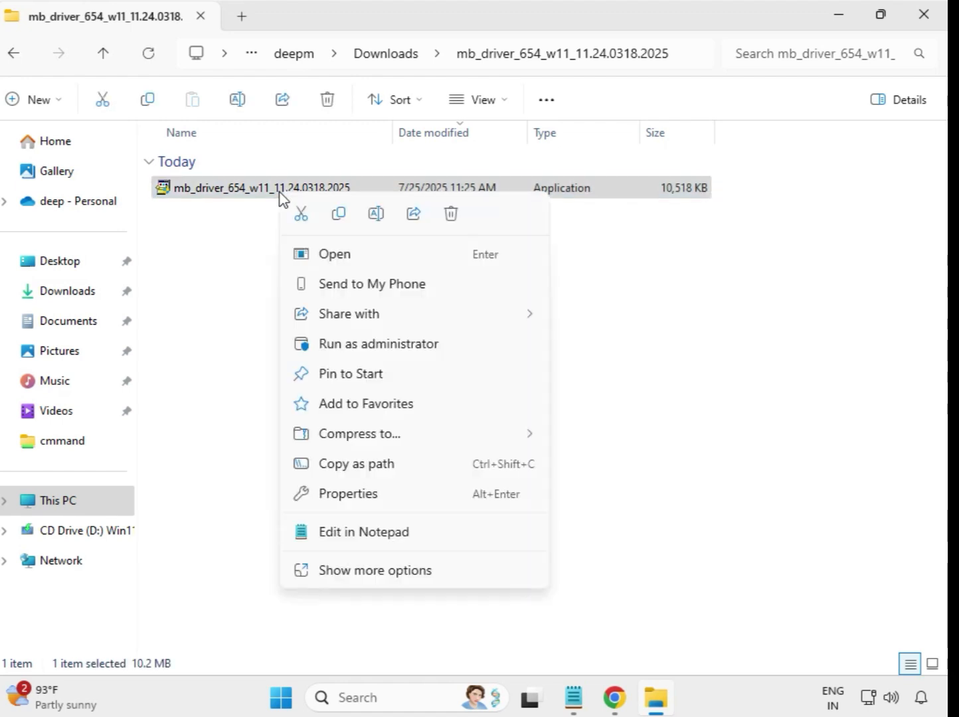
{"action": "left_click", "coordinate": [369, 344]}
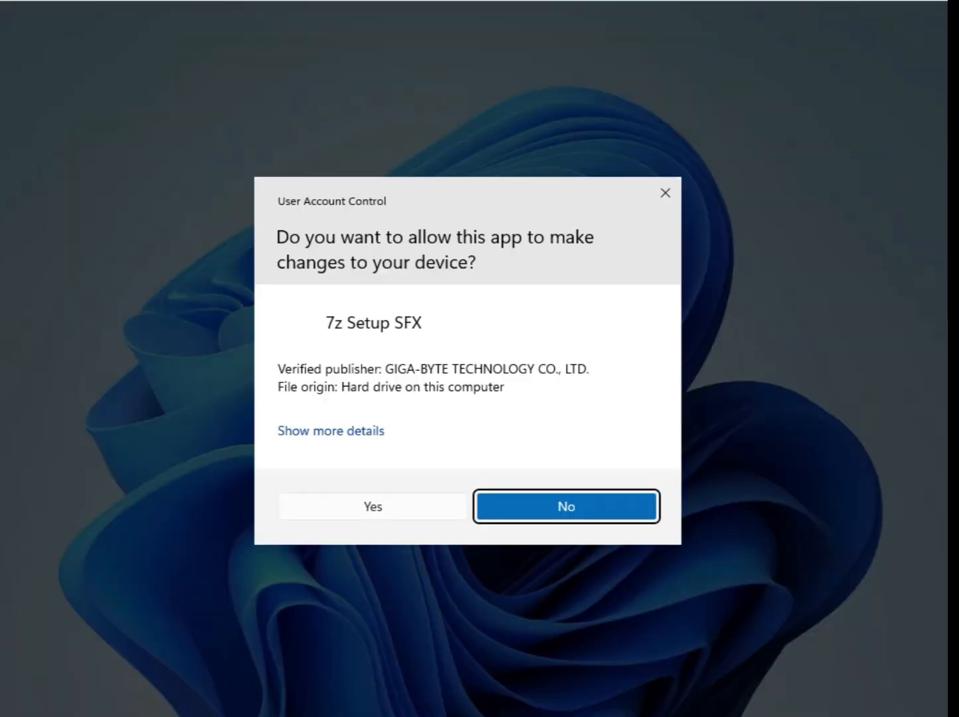
{"action": "left_click", "coordinate": [373, 507]}
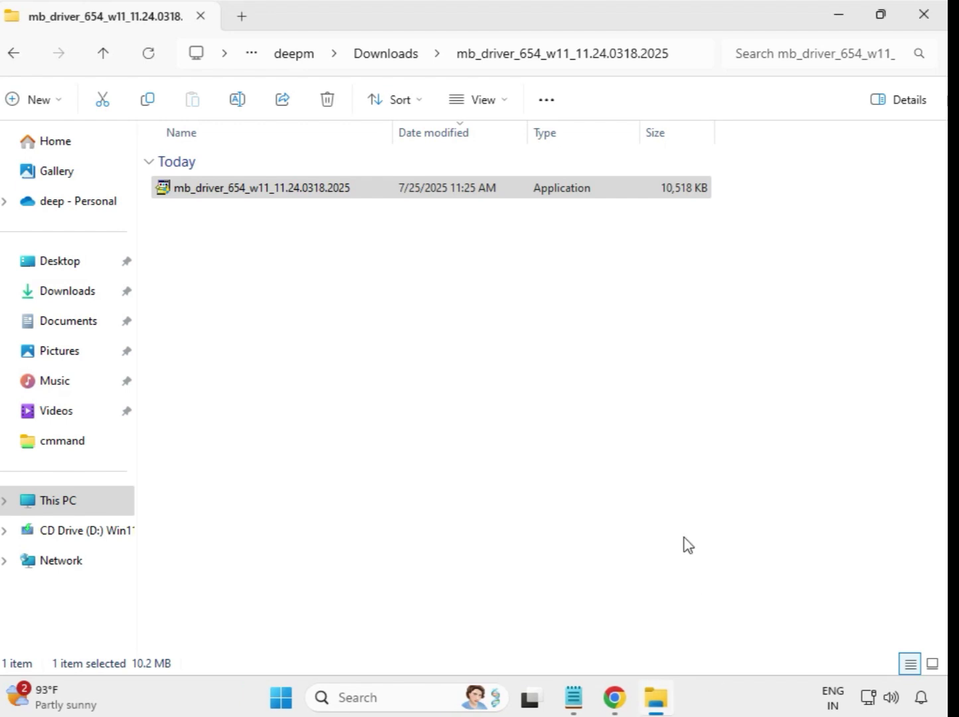
{"action": "left_click", "coordinate": [390, 60]}
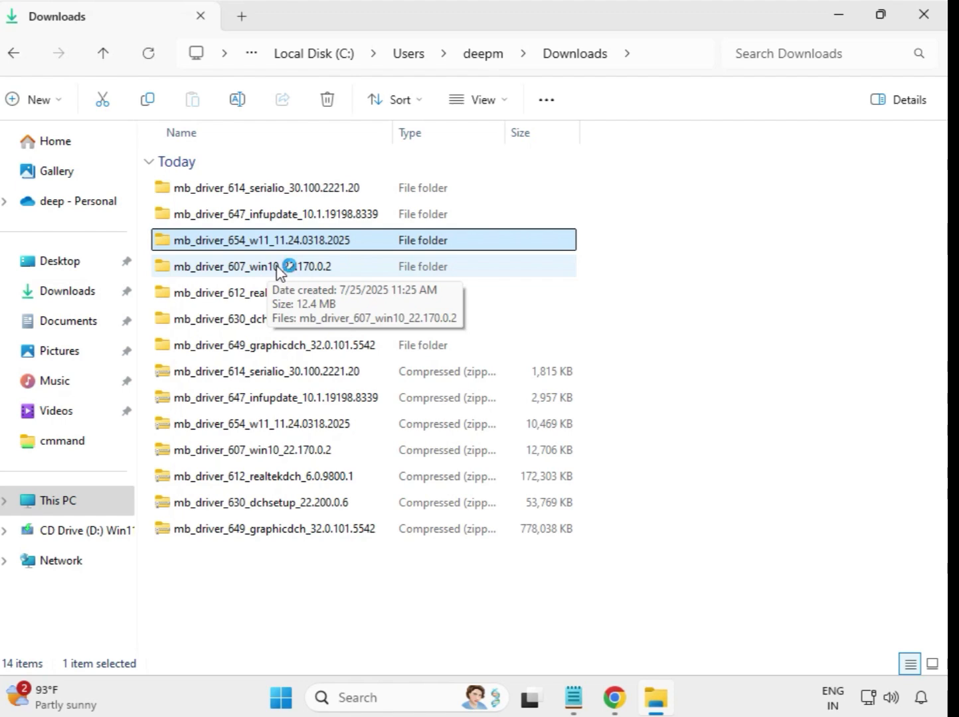
Run the mb_driver_607_win10_22.170.0.2 application from its extracted folder as administrator, allowing it to make changes, and return to Downloads
{"action": "double_click", "coordinate": [277, 272]}
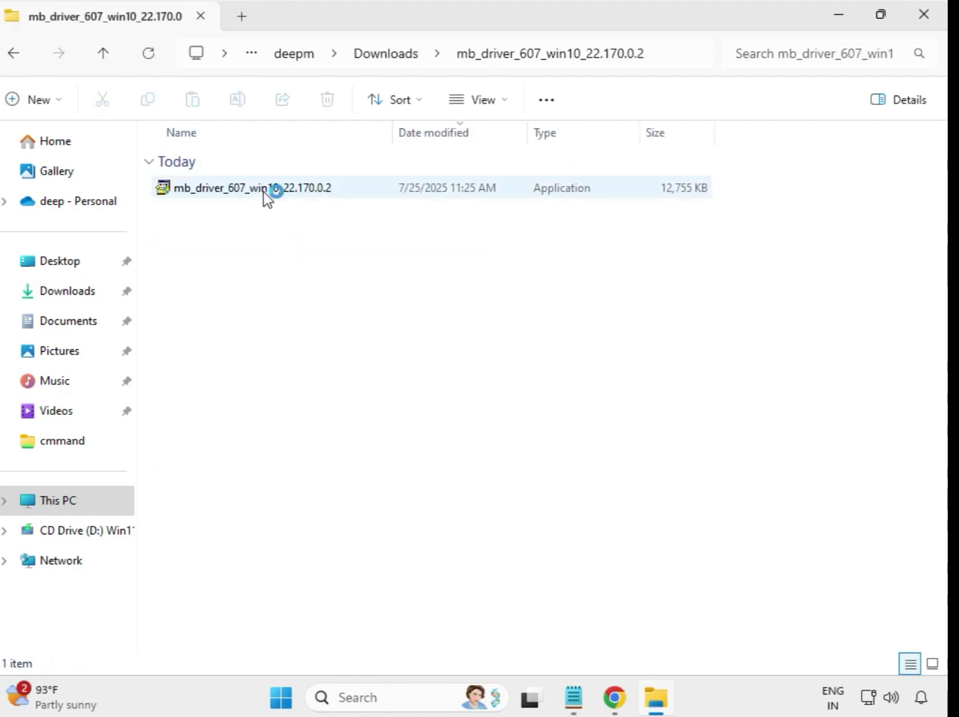
{"action": "left_click", "coordinate": [264, 192]}
{"action": "right_click", "coordinate": [263, 192]}
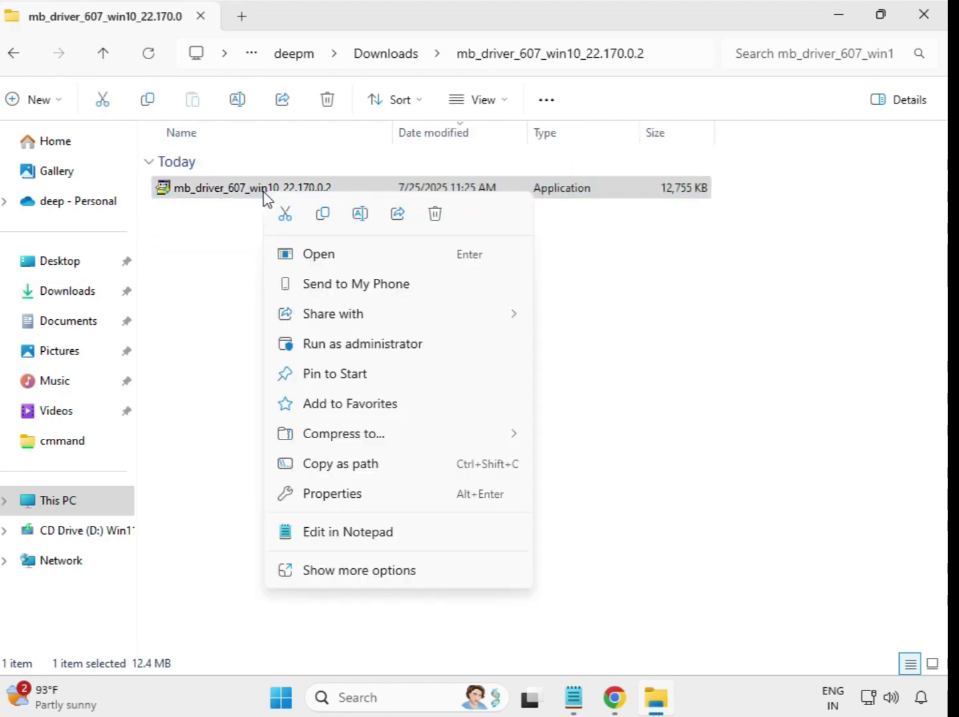
{"action": "left_click", "coordinate": [343, 344]}
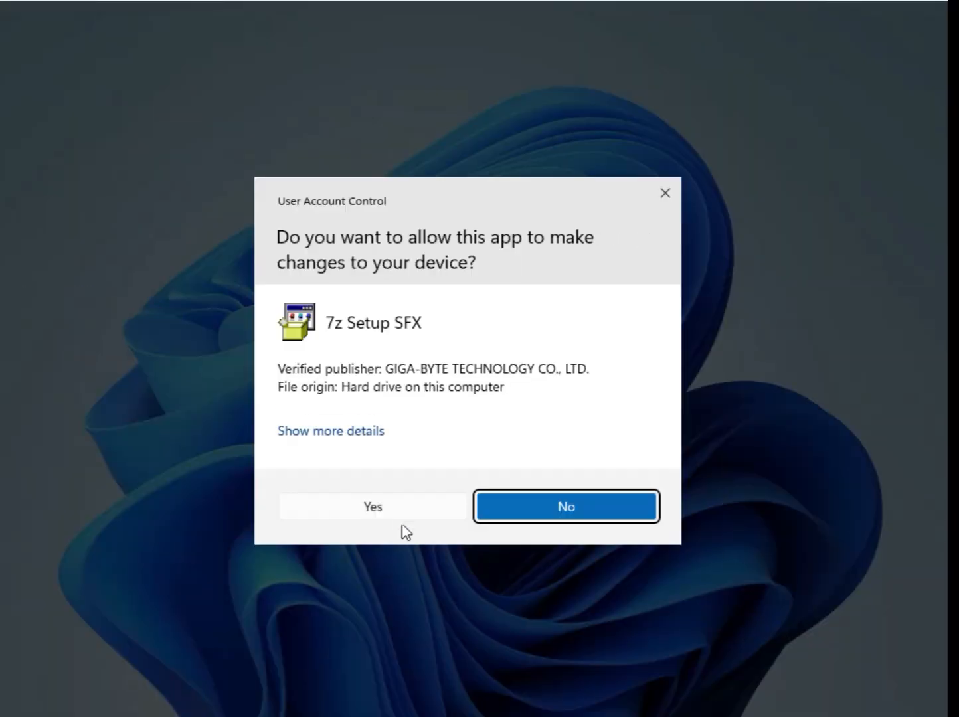
{"action": "left_click", "coordinate": [393, 506]}
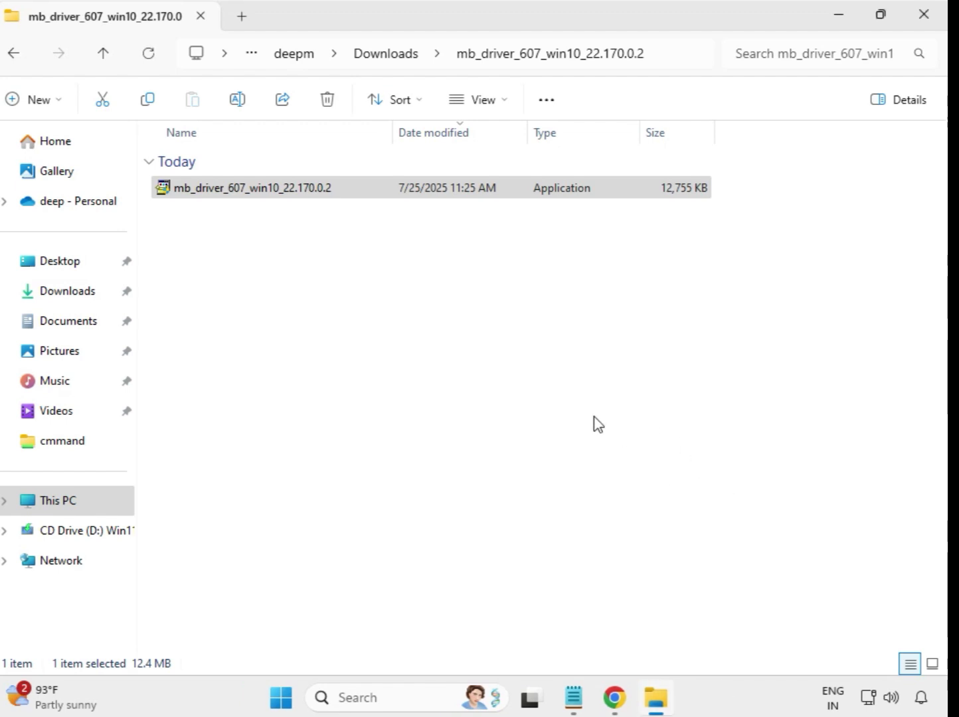
{"action": "left_click", "coordinate": [382, 56]}
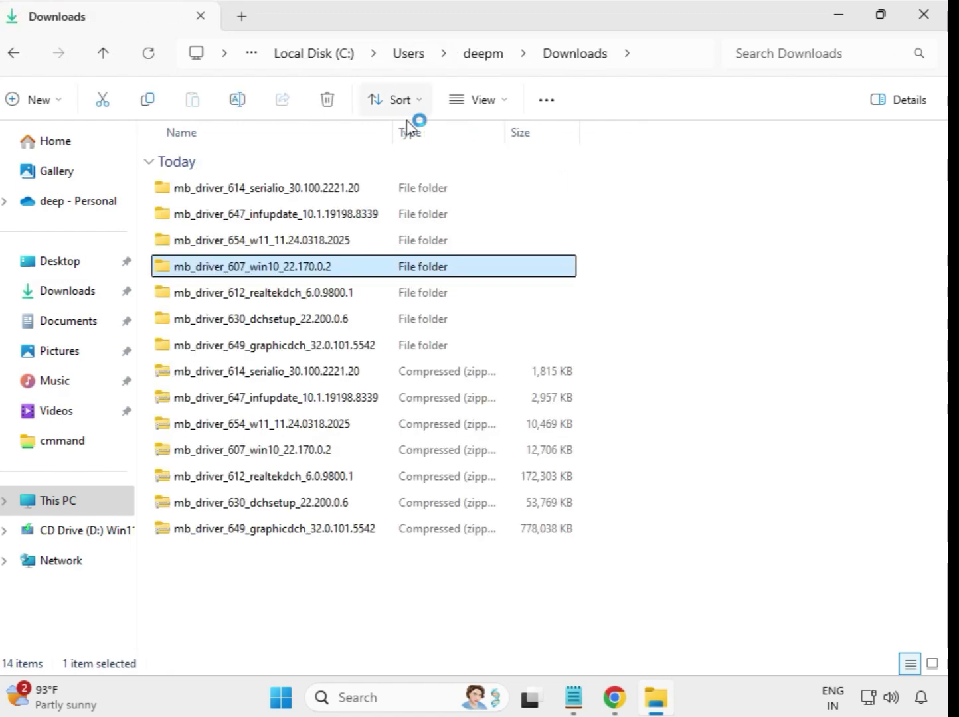
Run the mb_driver_612_realtekdch_6.0.9800.1 application from its extracted folder as administrator, allowing it to make changes, and return to Downloads
{"action": "left_click", "coordinate": [326, 300]}
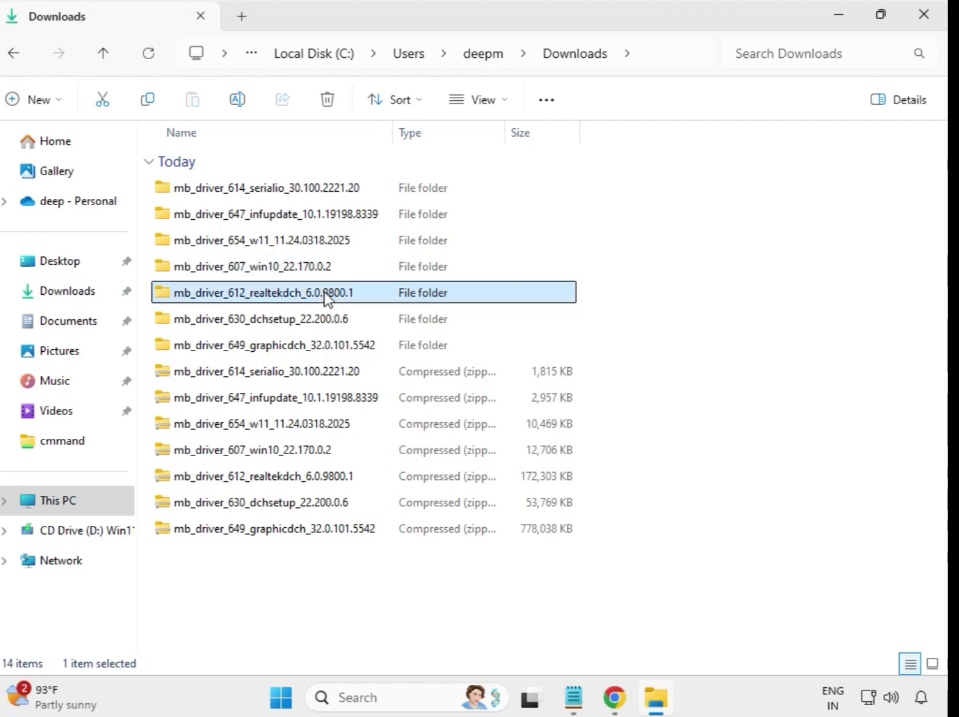
{"action": "double_click", "coordinate": [382, 297]}
{"action": "left_click", "coordinate": [294, 190]}
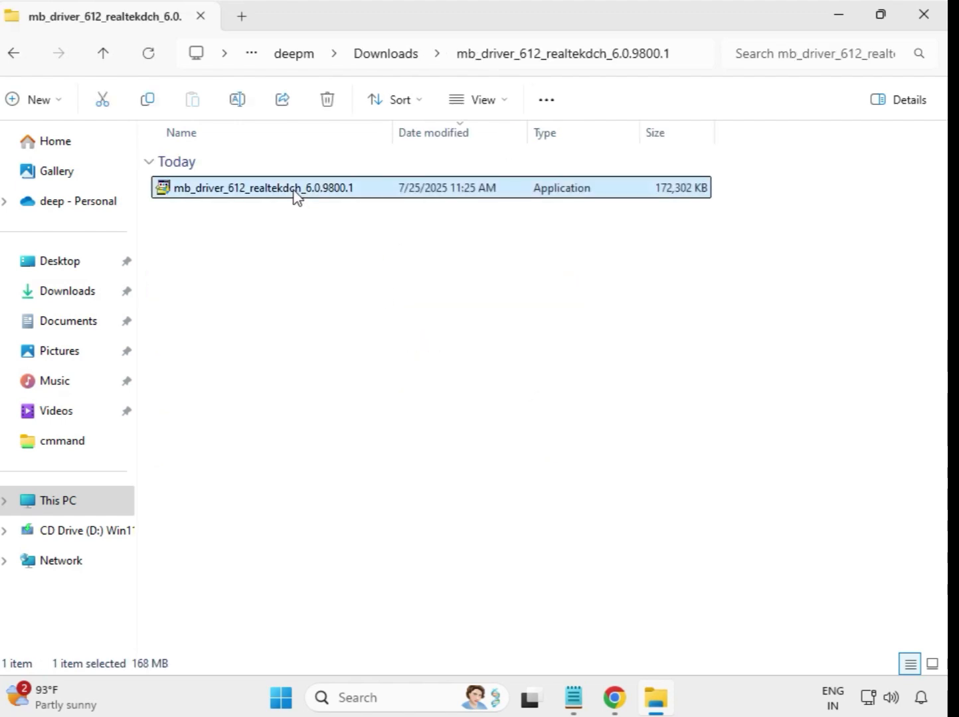
{"action": "right_click", "coordinate": [301, 195]}
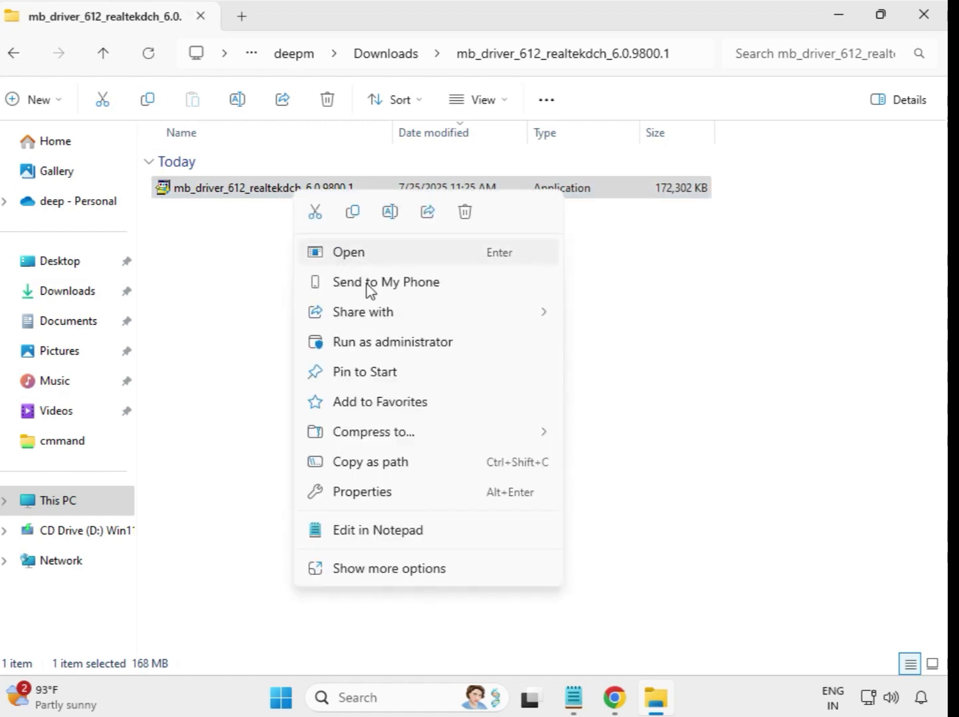
{"action": "left_click", "coordinate": [416, 343]}
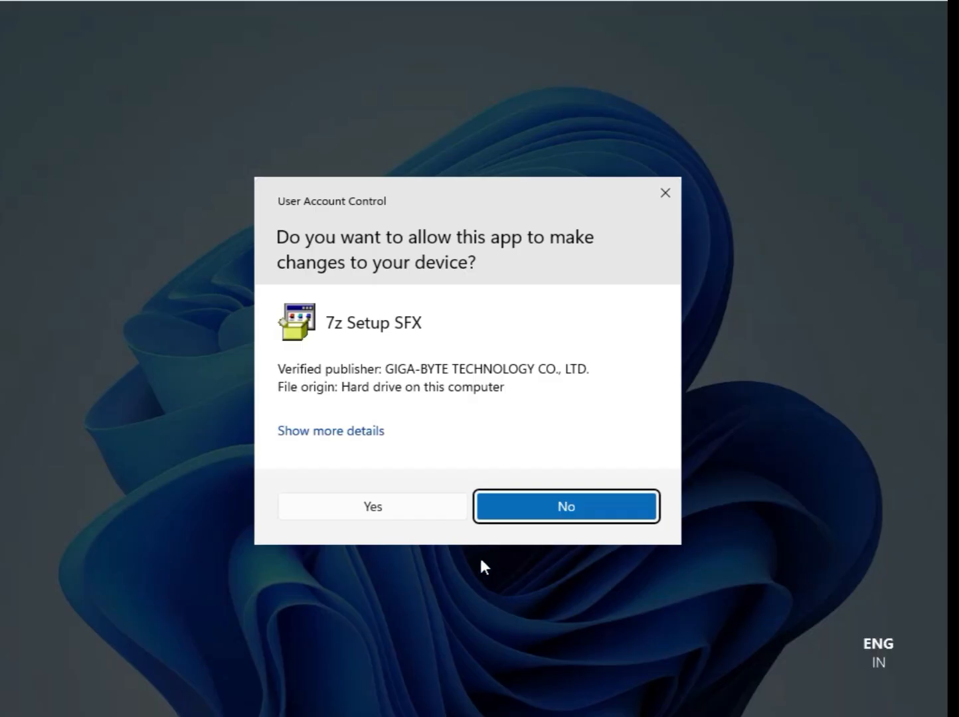
{"action": "left_click", "coordinate": [391, 506]}
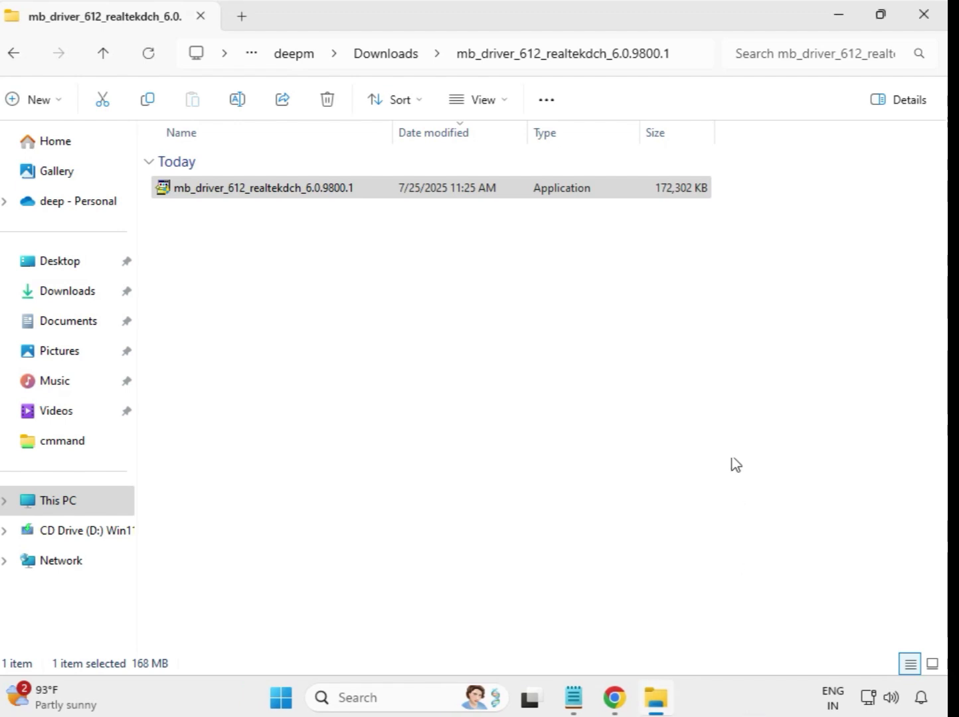
{"action": "left_click", "coordinate": [389, 63]}
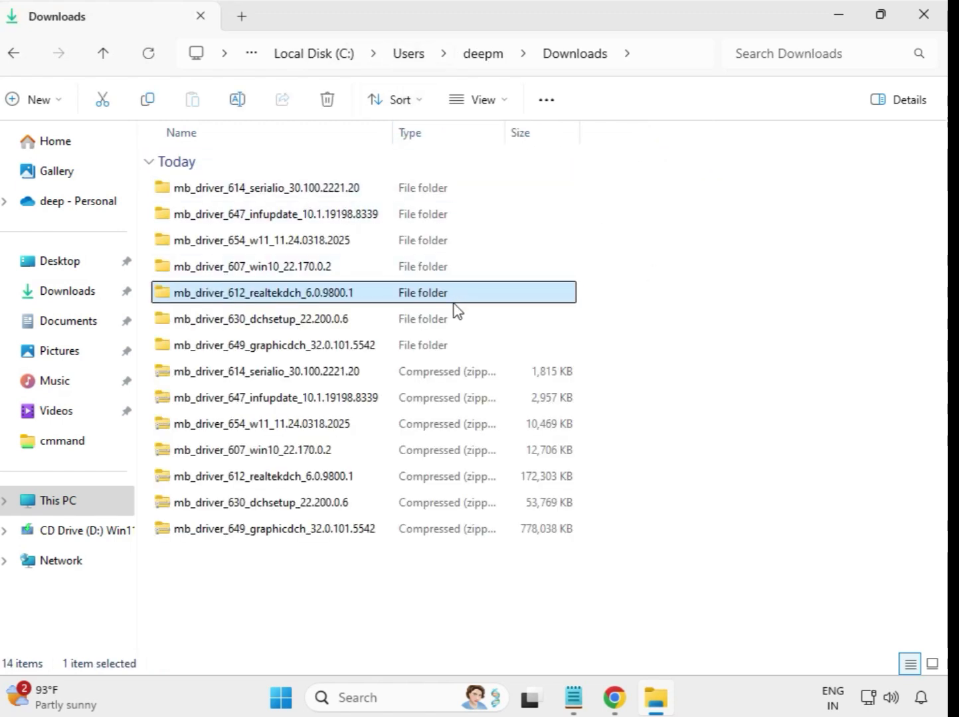
Run the mb_driver_630_dchsetup_22.200.0.6 application from its extracted folder as administrator, allowing it to make changes, and return to Downloads
{"action": "left_click", "coordinate": [315, 327]}
{"action": "left_click", "coordinate": [320, 349]}
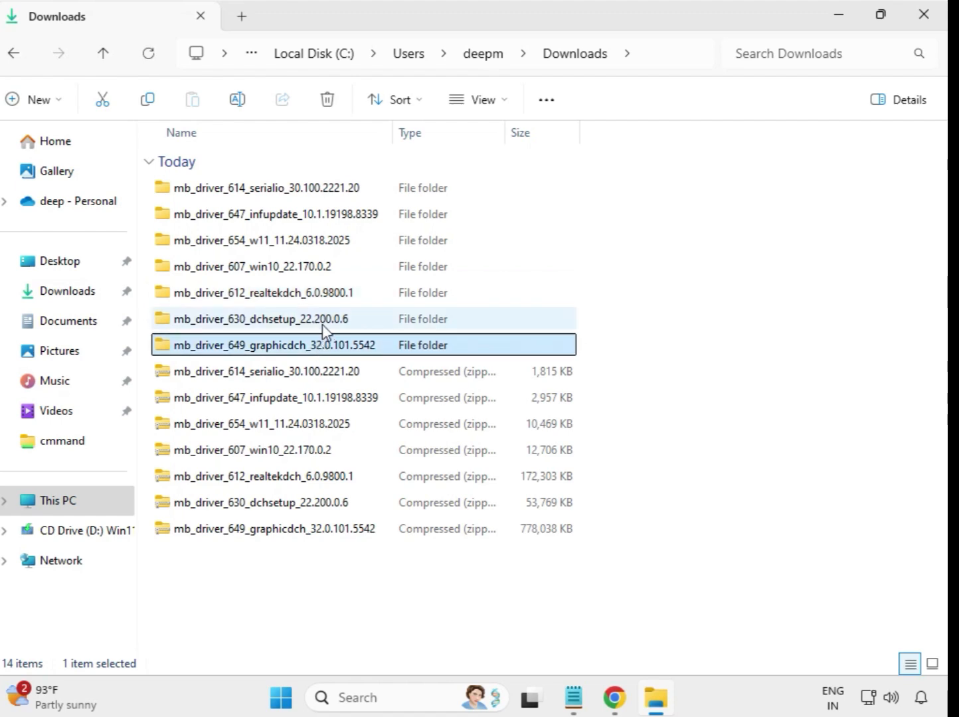
{"action": "left_click", "coordinate": [316, 326]}
{"action": "double_click", "coordinate": [311, 325]}
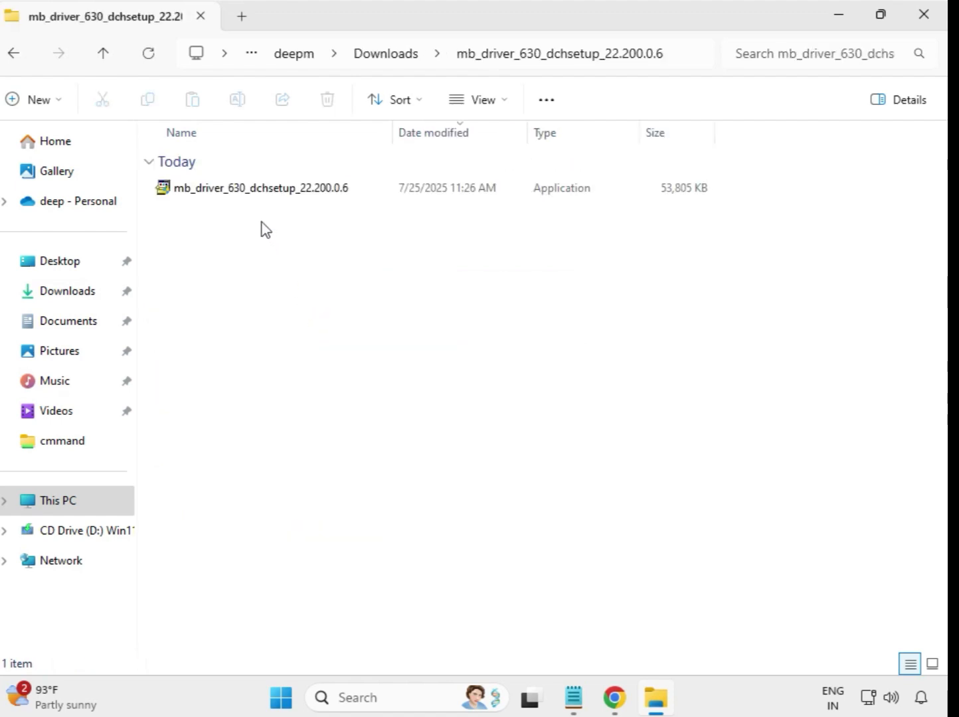
{"action": "left_click", "coordinate": [259, 198]}
{"action": "right_click", "coordinate": [259, 197]}
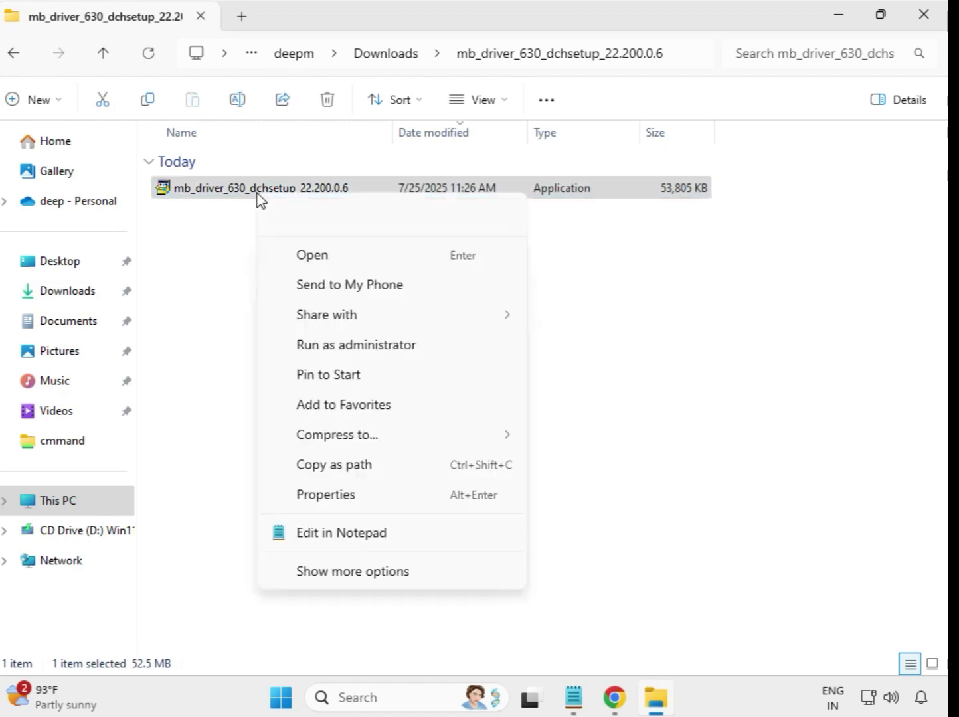
{"action": "left_click", "coordinate": [367, 347]}
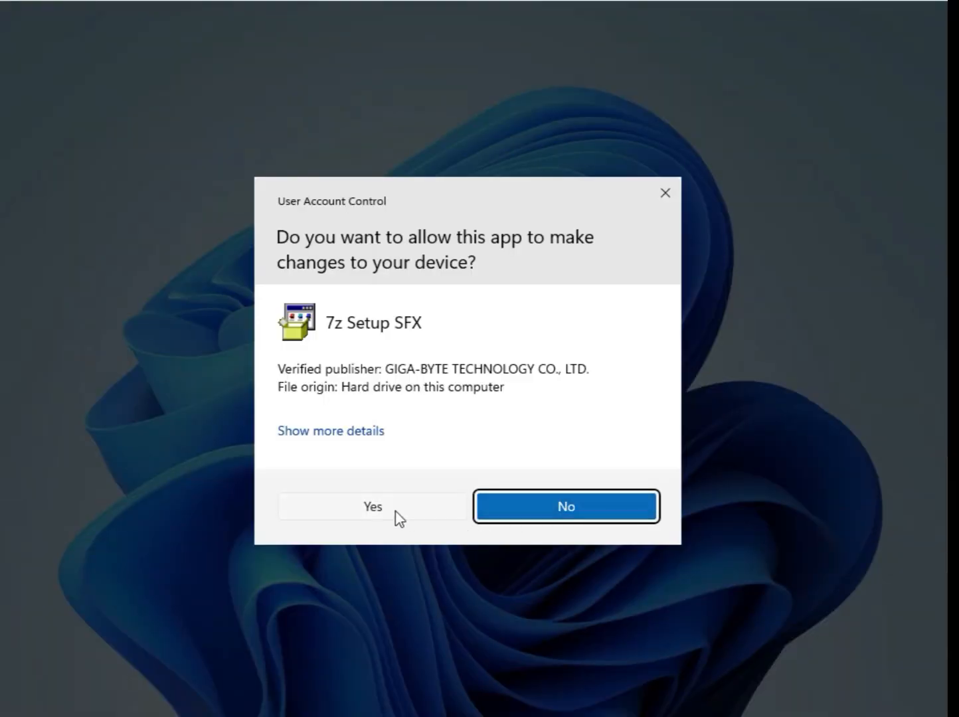
{"action": "left_click", "coordinate": [393, 511]}
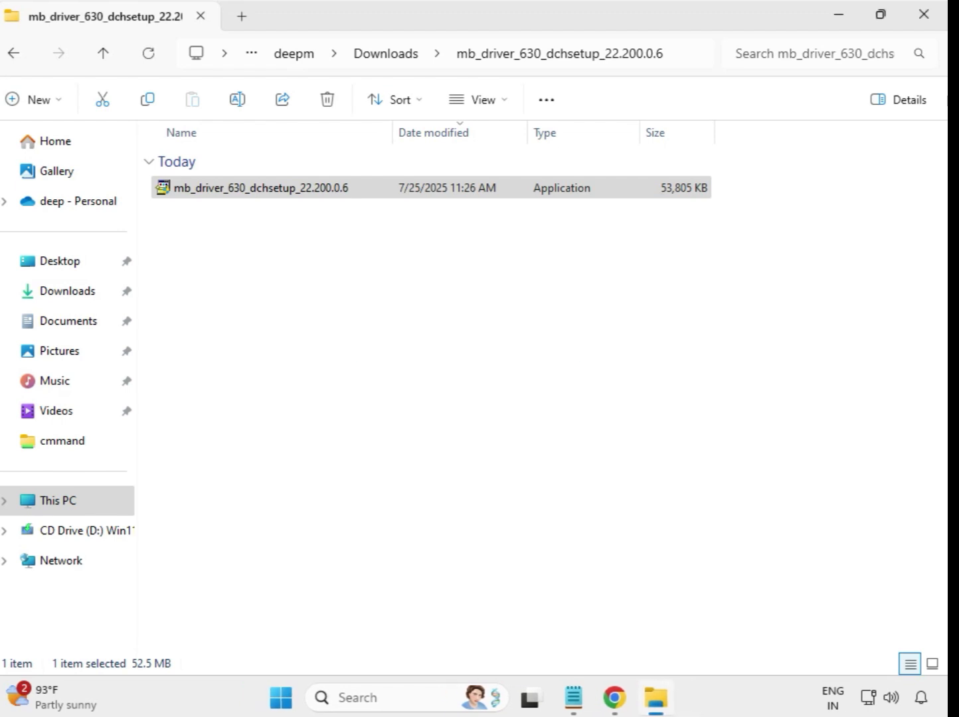
{"action": "left_click", "coordinate": [386, 54]}
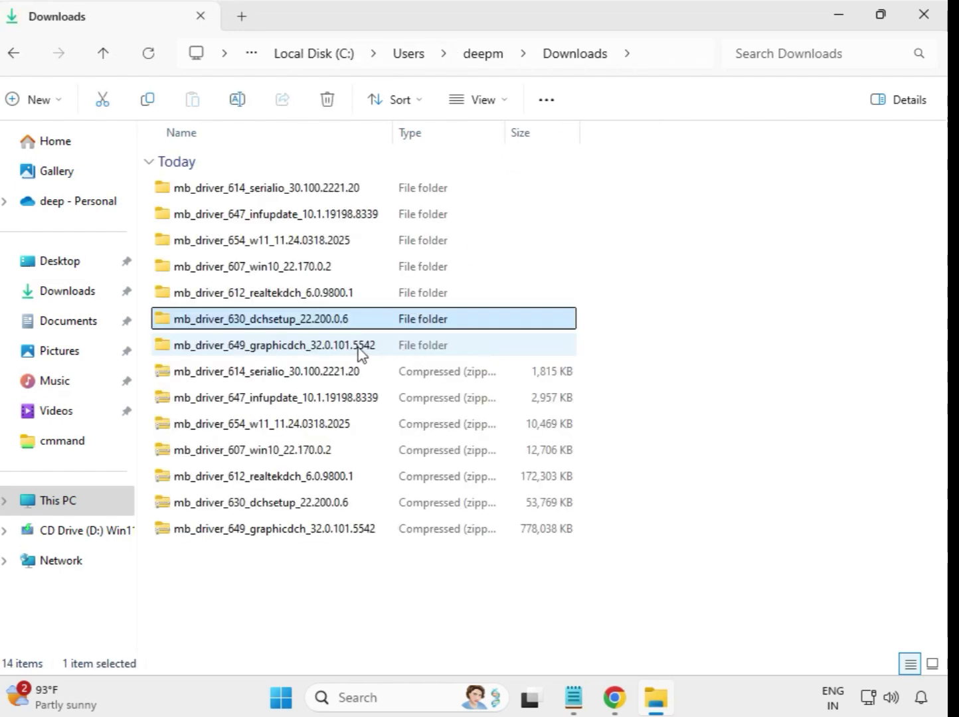
Run the mb_driver_649_graphicdch_32.0.101.5542 application from its extracted folder as administrator, allowing it to make changes
{"action": "left_click", "coordinate": [287, 347]}
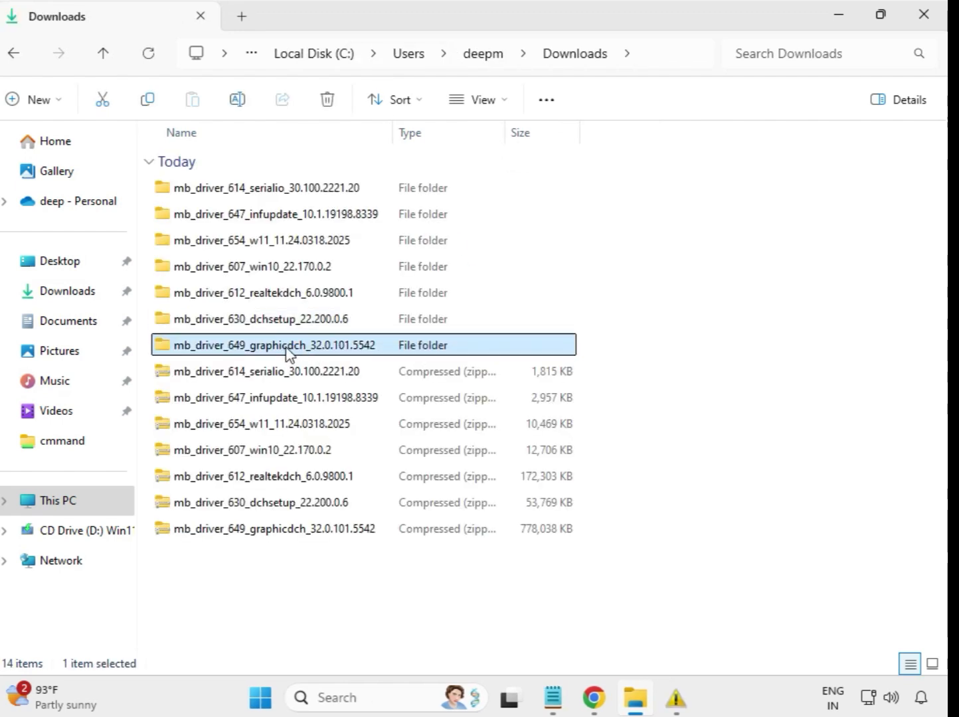
{"action": "double_click", "coordinate": [288, 346]}
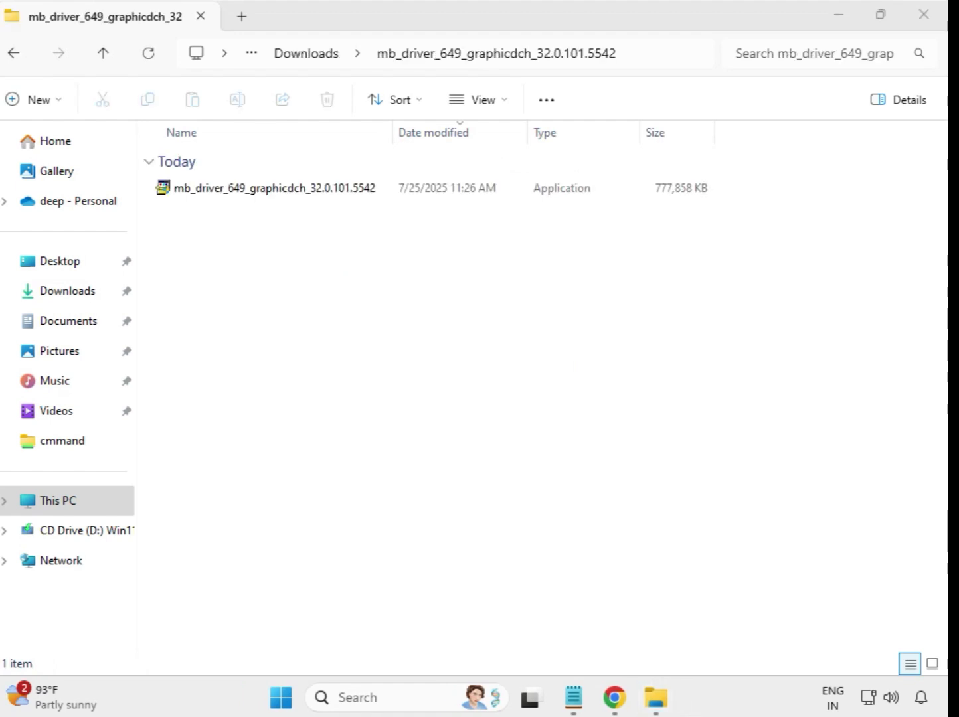
{"action": "left_click", "coordinate": [311, 192]}
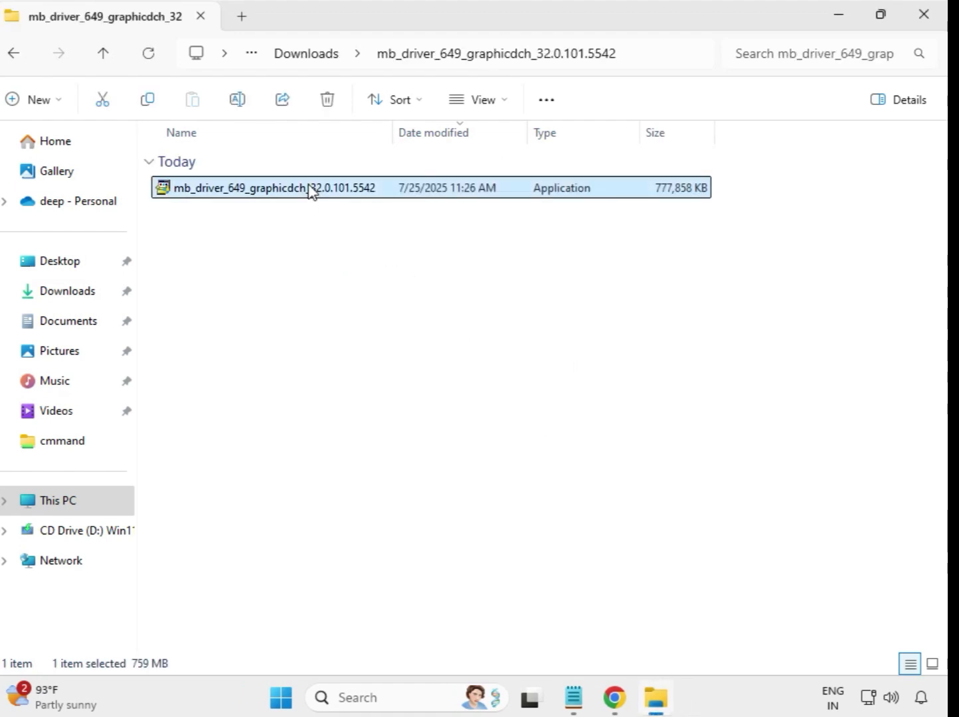
{"action": "right_click", "coordinate": [322, 195]}
{"action": "left_click", "coordinate": [407, 341]}
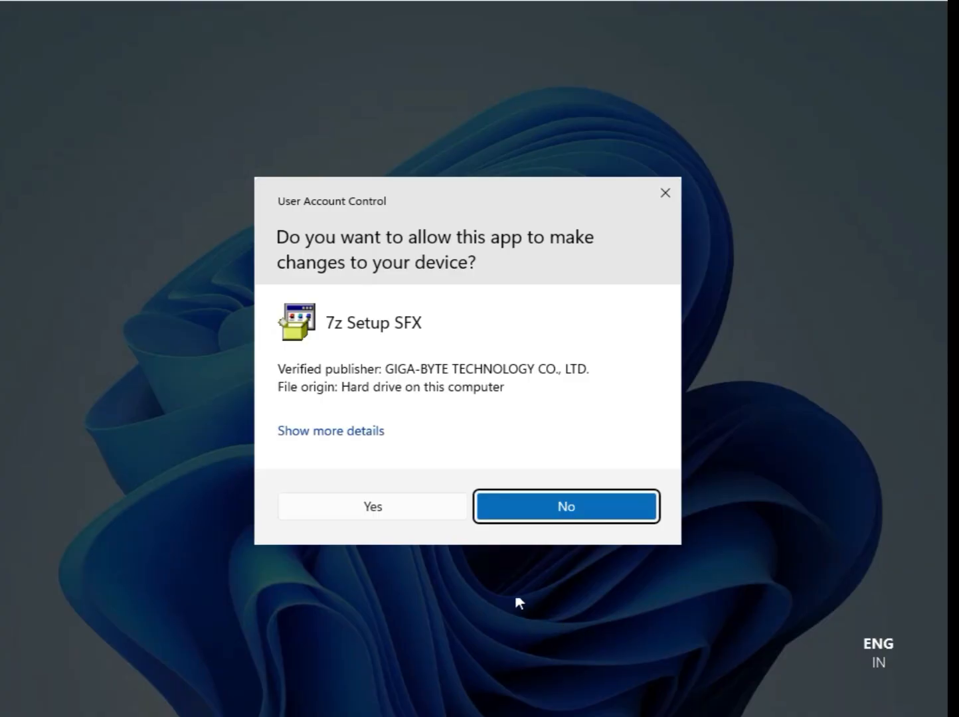
{"action": "left_click", "coordinate": [379, 505]}
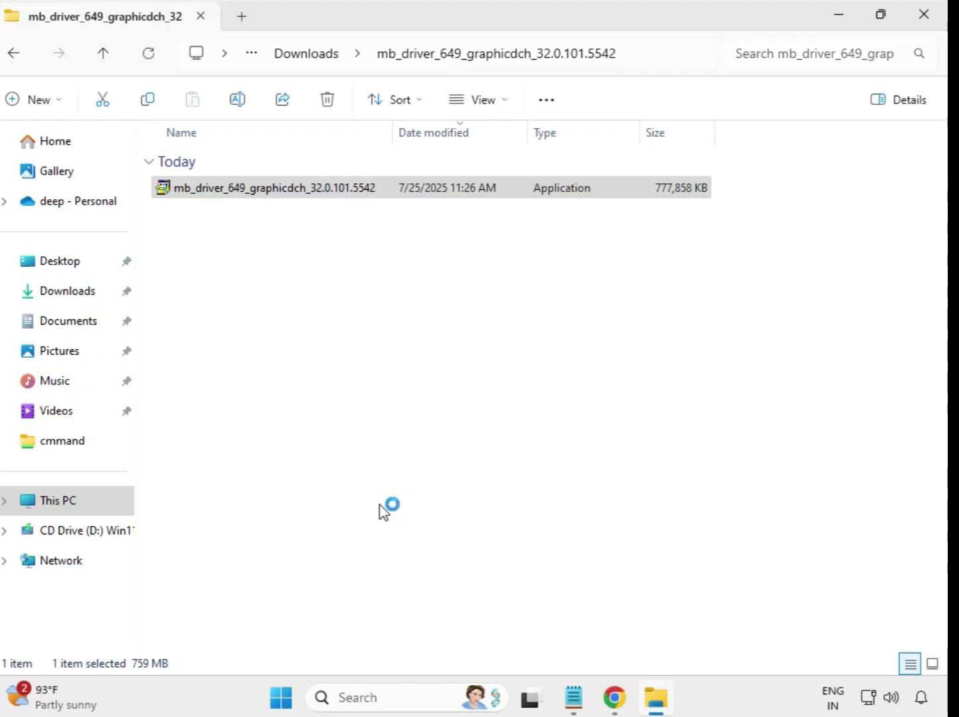